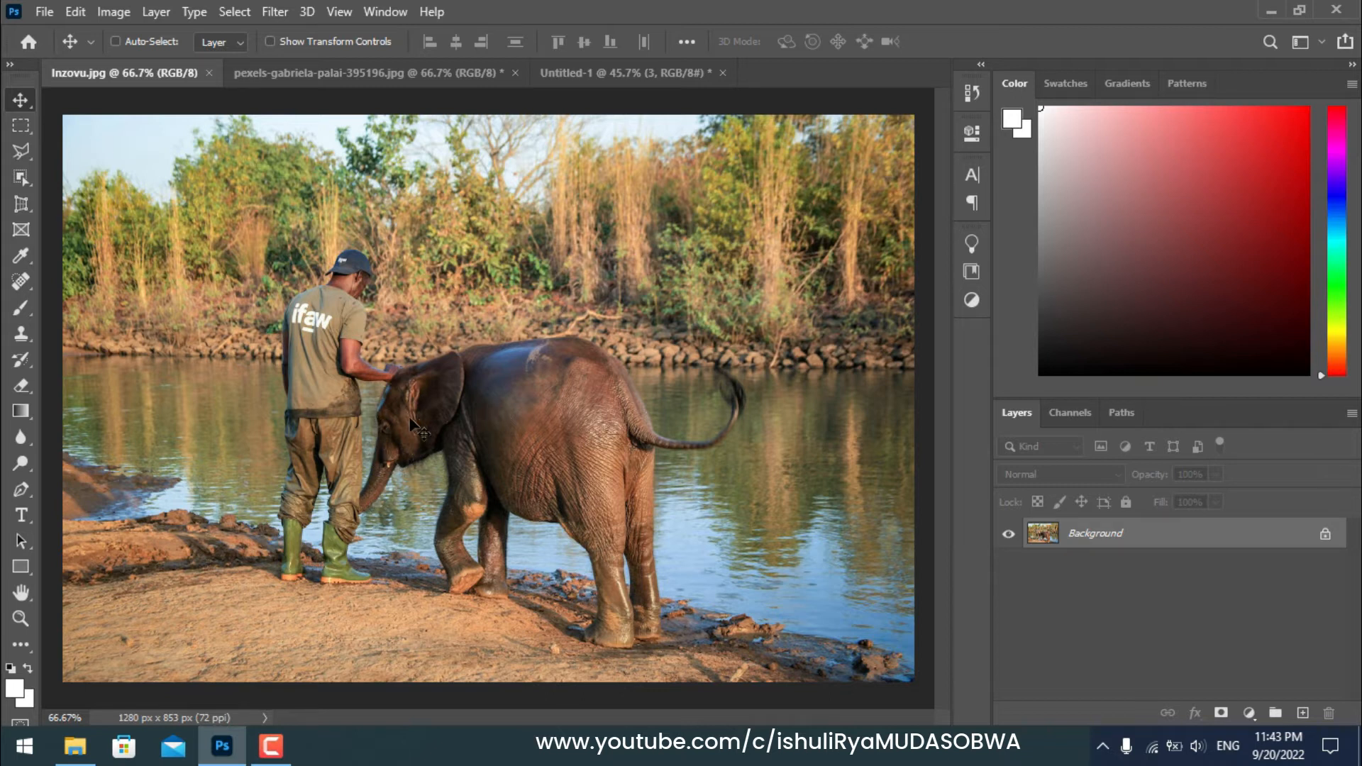
Step: In Inzovu.jpg, select the baby elephant with the Object Selection tool by boxing it in a rectangle
left_click(389, 72)
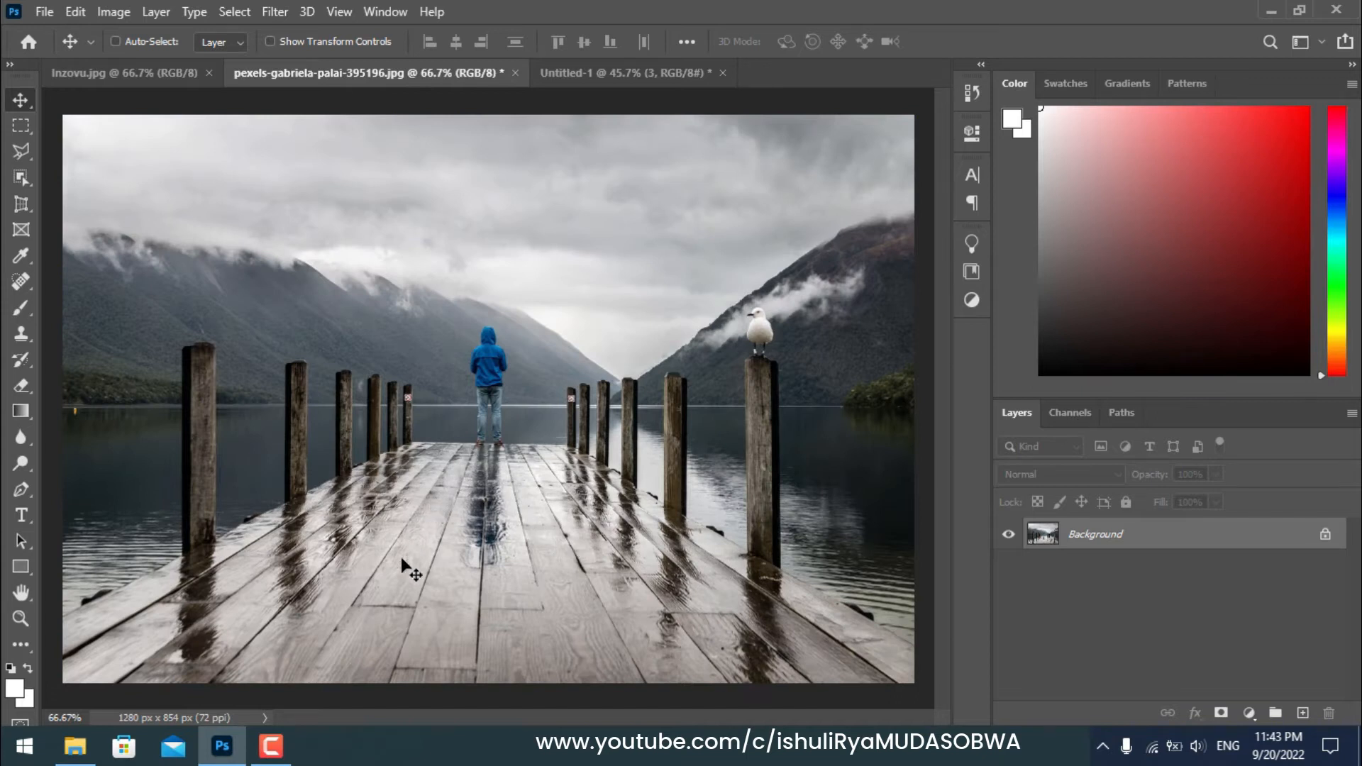
left_click(165, 74)
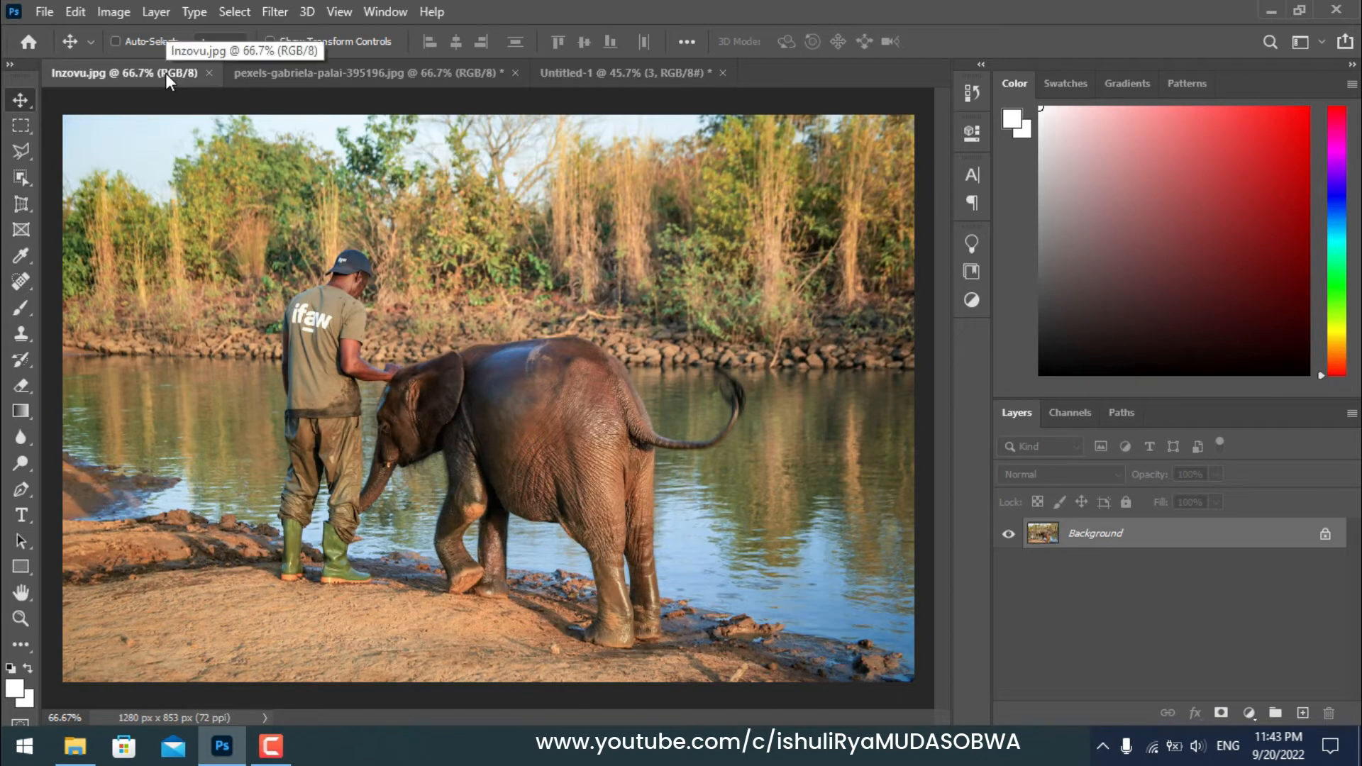
left_click(28, 156)
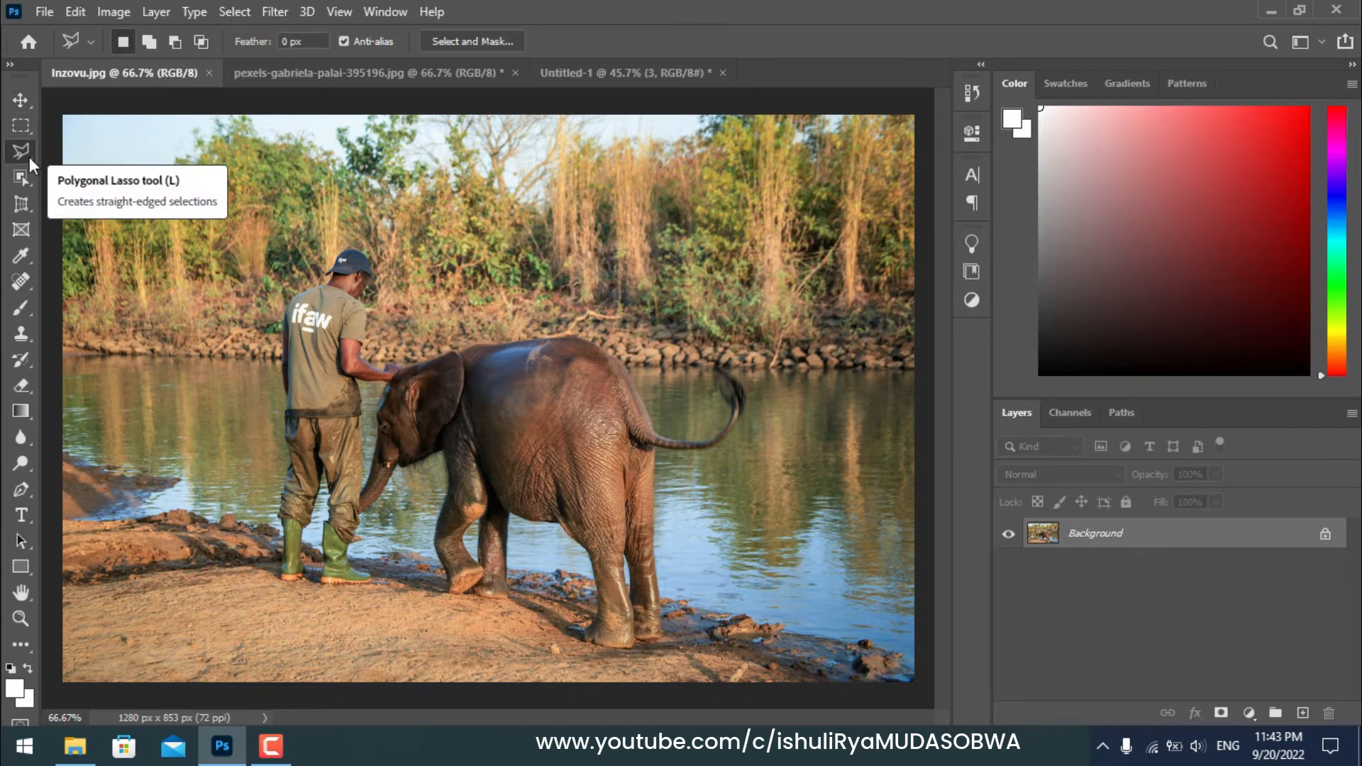
right_click(28, 156)
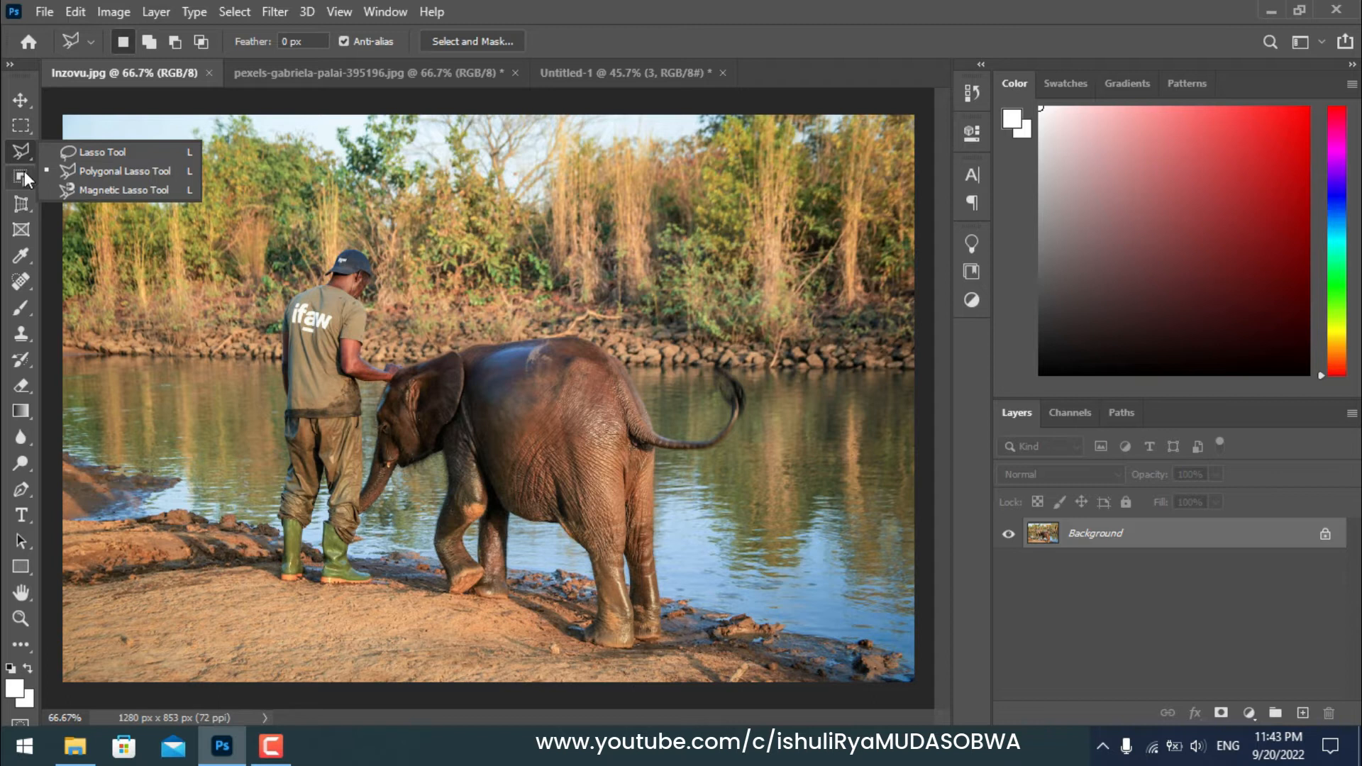
left_click(24, 172)
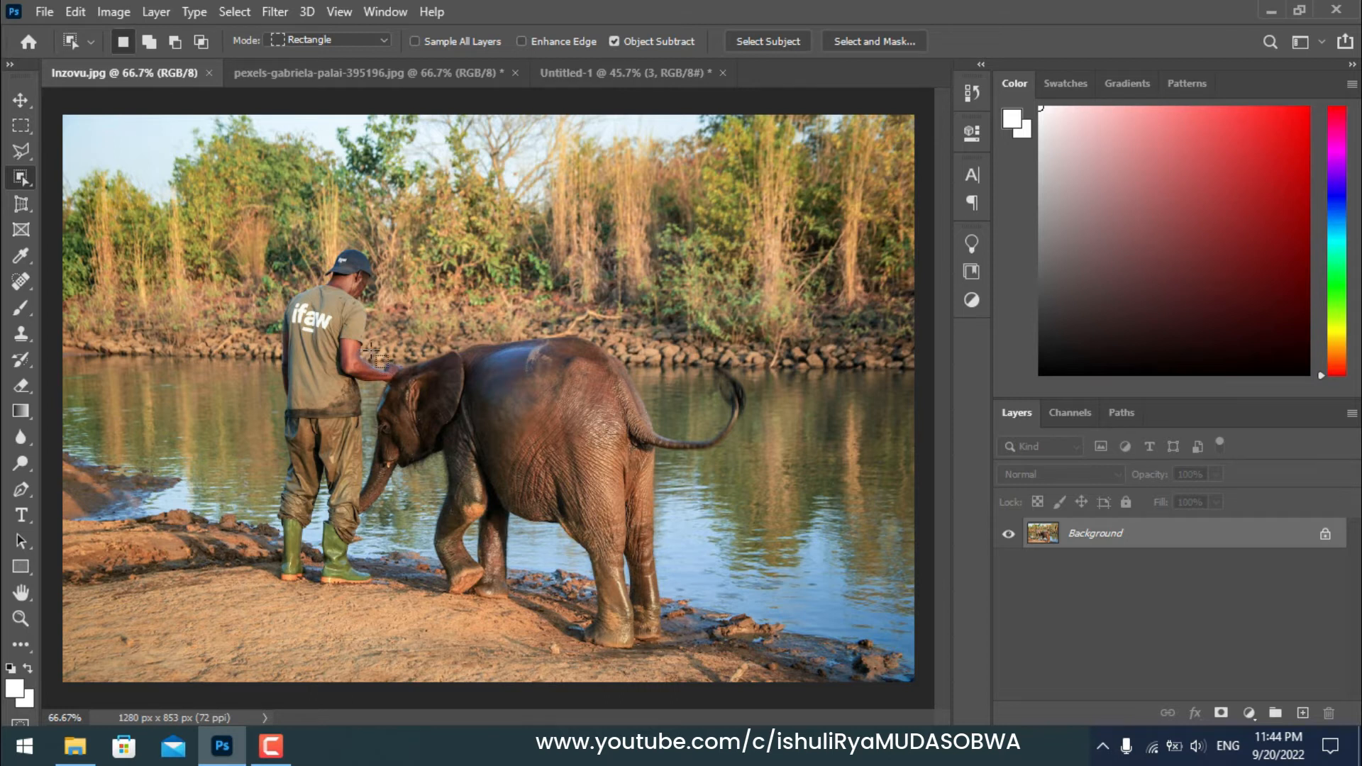
left_click_drag(374, 347, 756, 654)
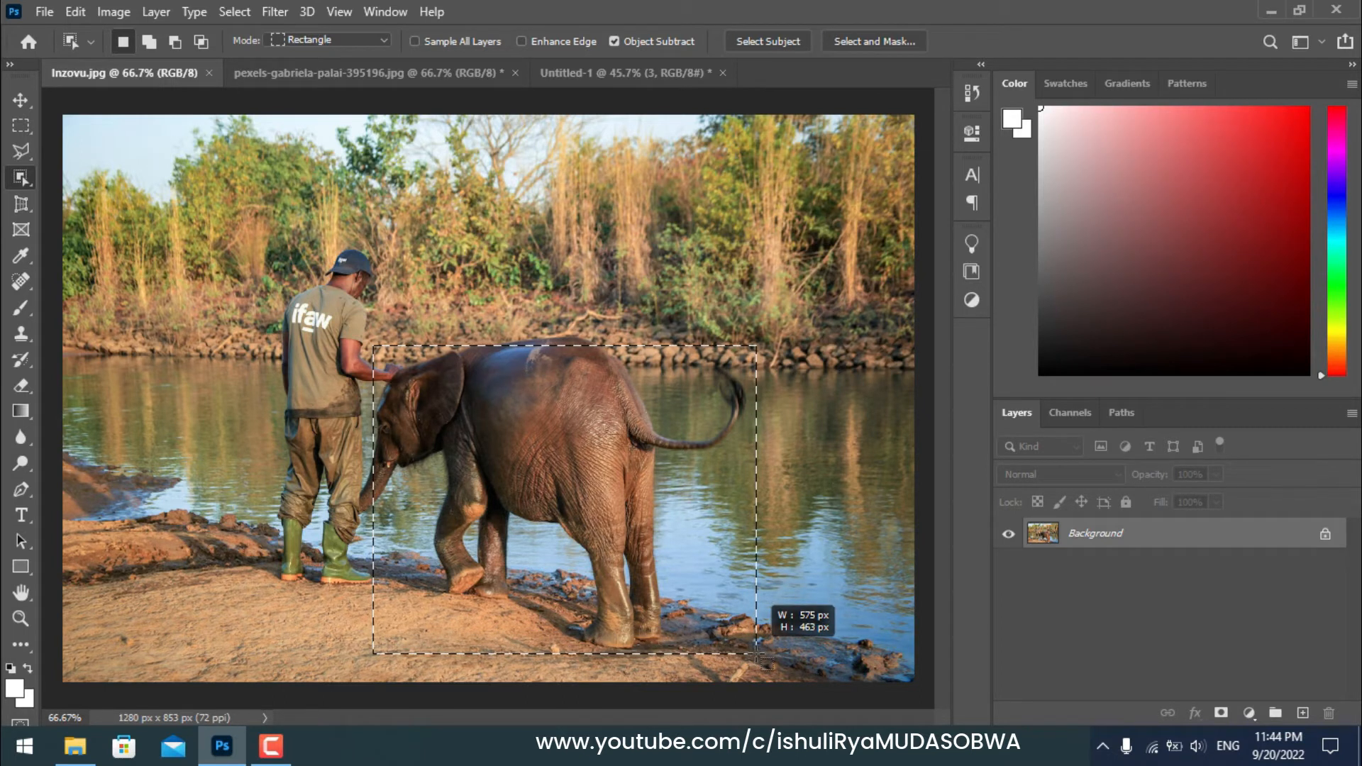
left_click_drag(756, 654, 756, 654)
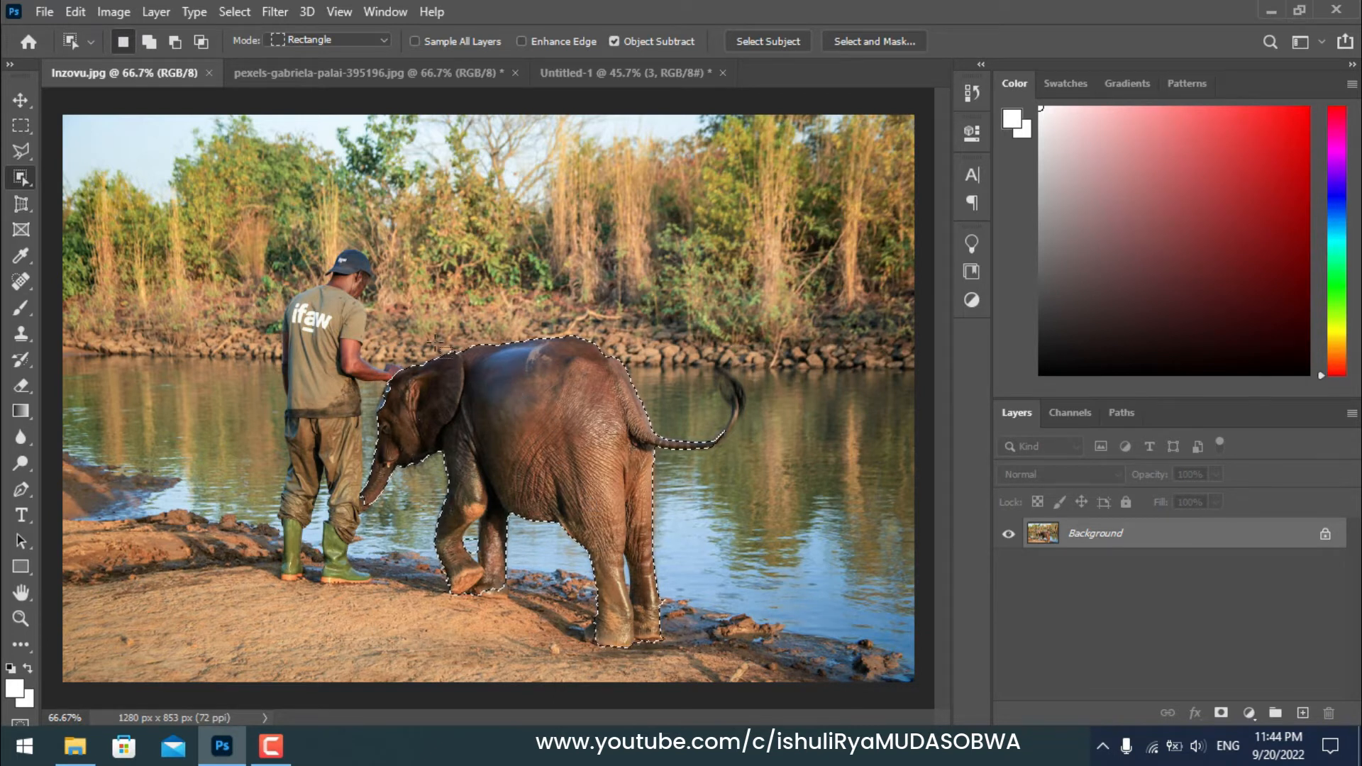
Step: Move the selected elephant up and left with the Move tool, then copy it
left_click(22, 100)
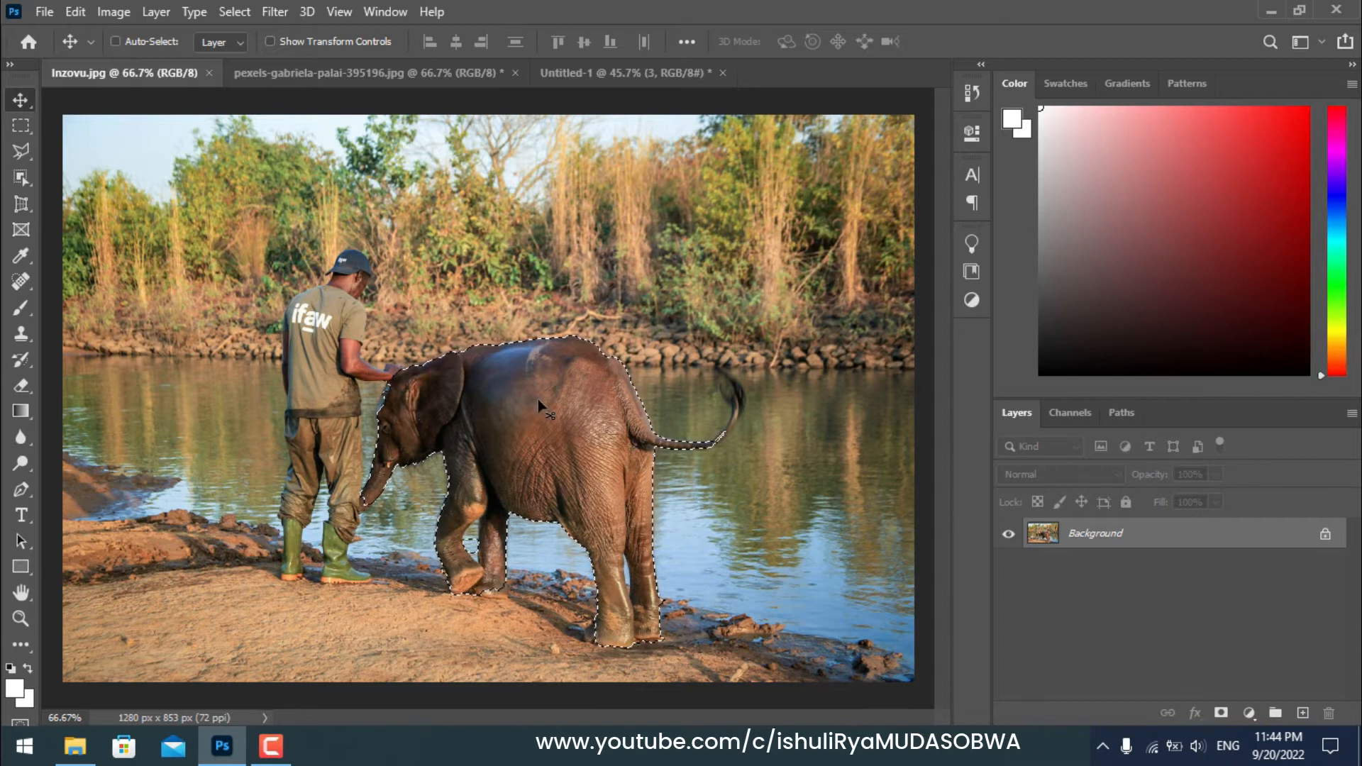
left_click_drag(533, 406, 440, 344)
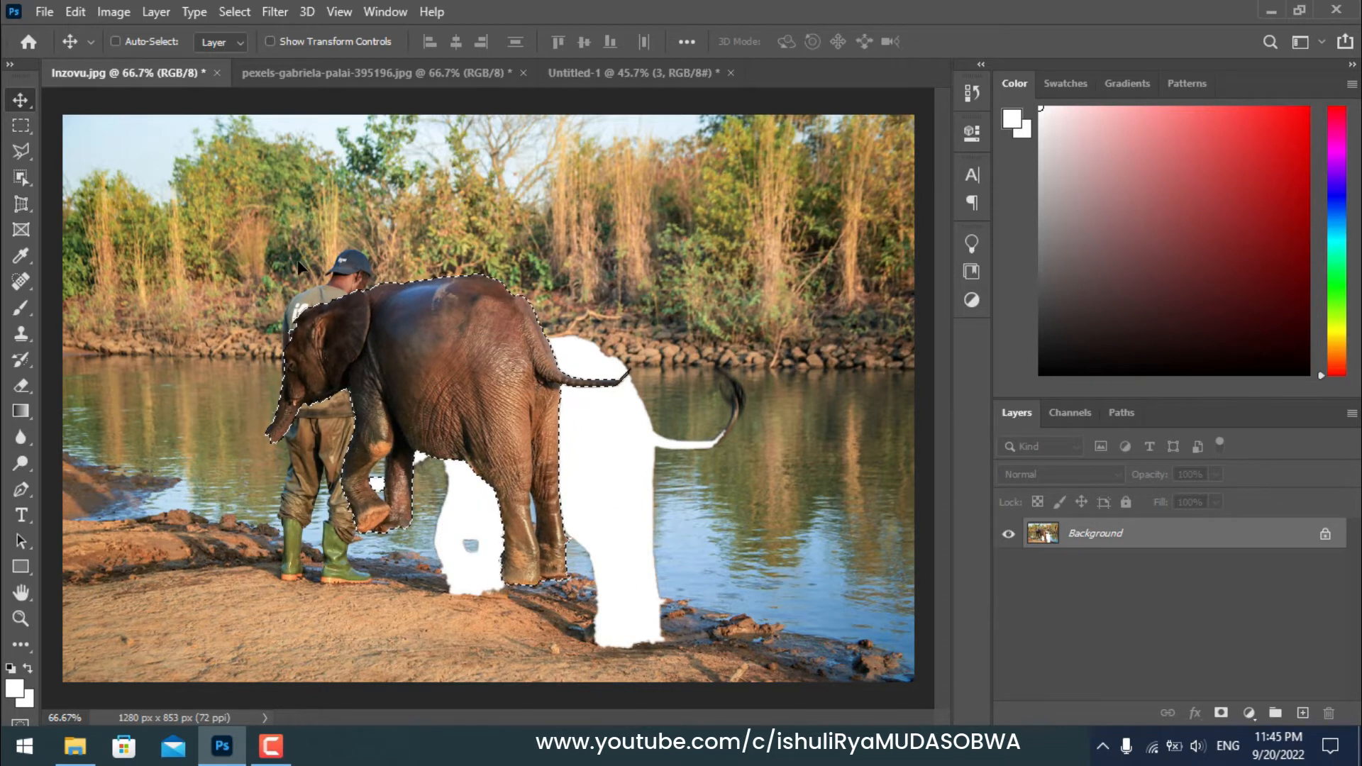
left_click(74, 16)
left_click(145, 149)
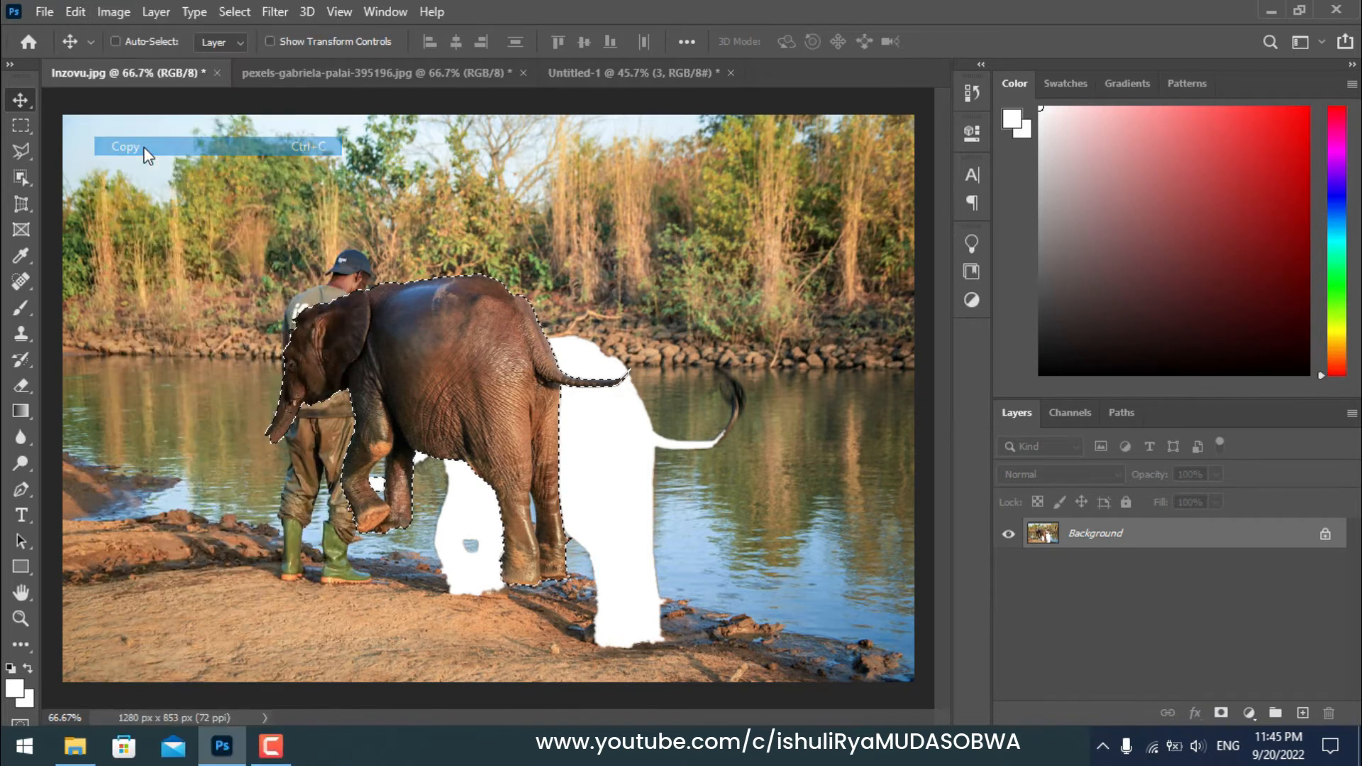
Step: Paste the elephant into the pier photo and drag it onto the pier's right side
left_click(337, 76)
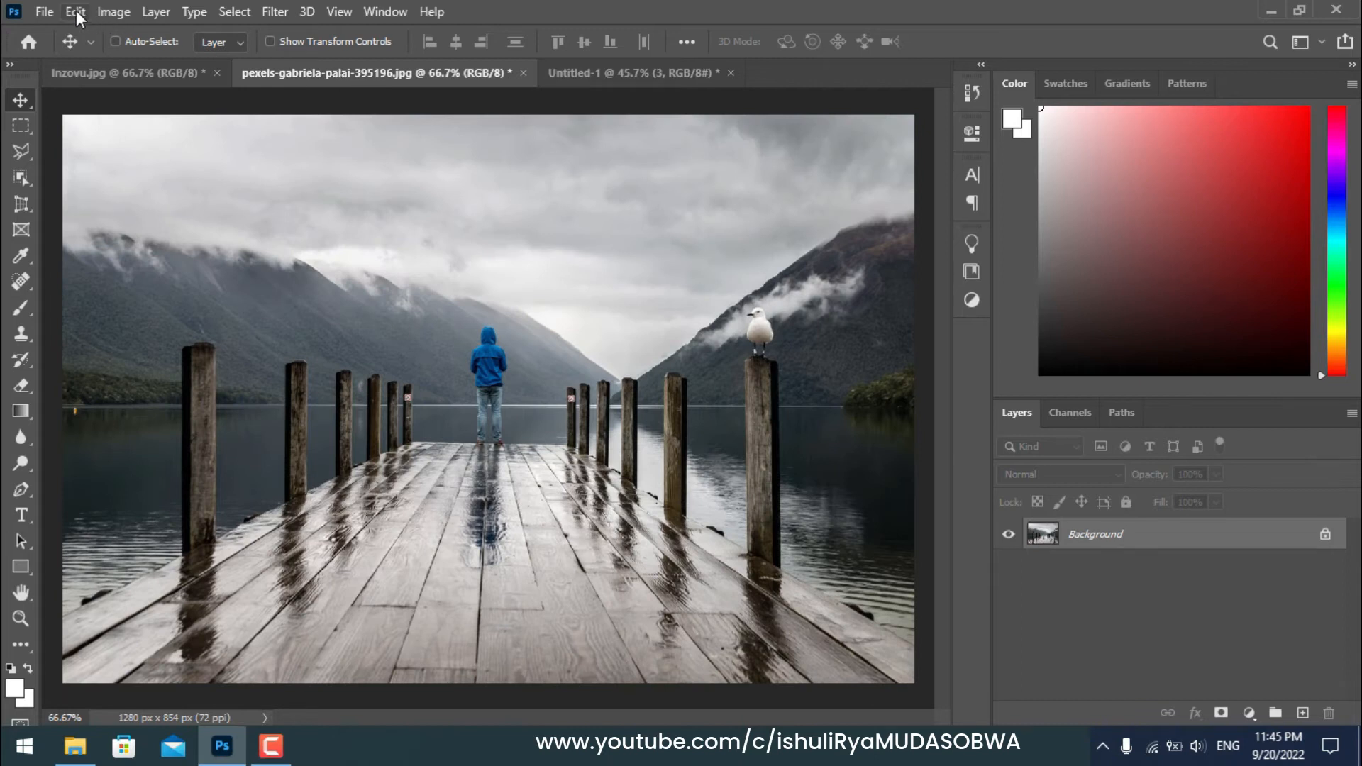
left_click(75, 9)
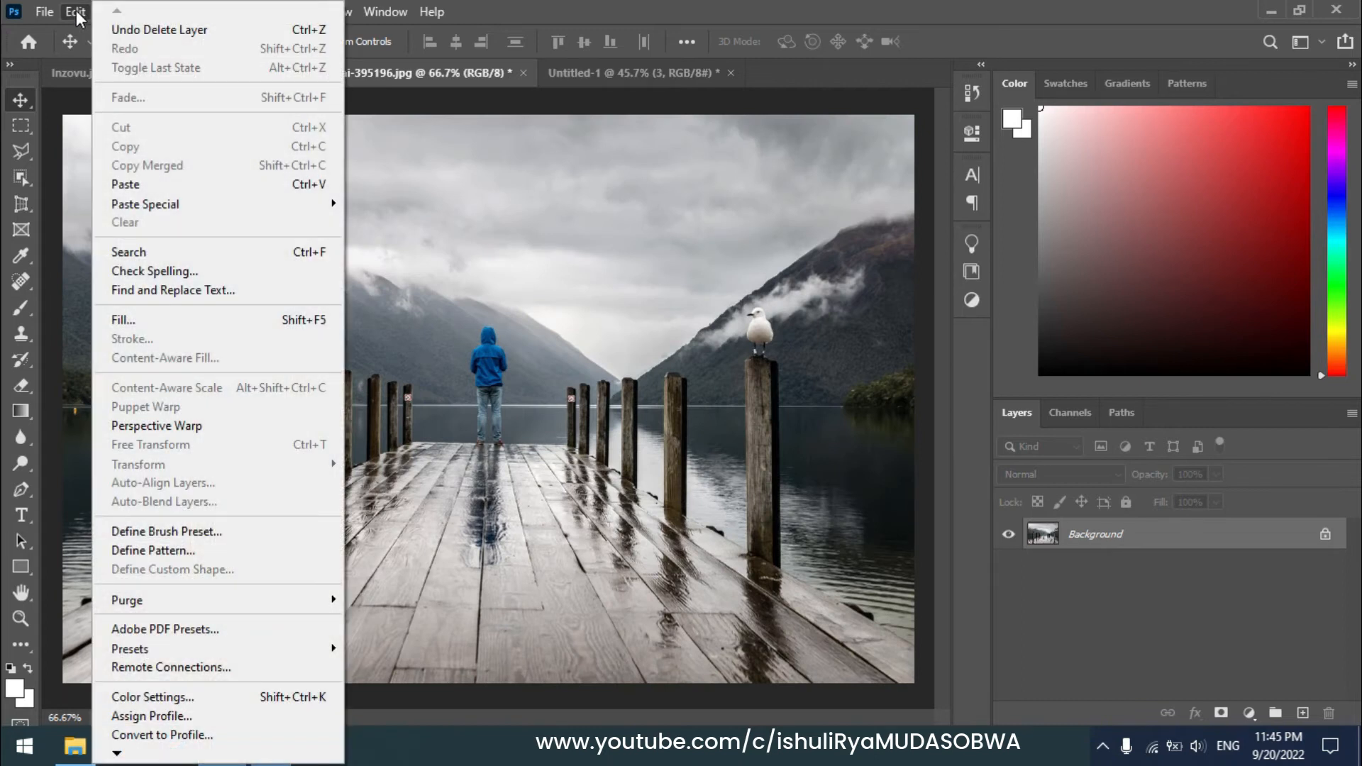
left_click(137, 186)
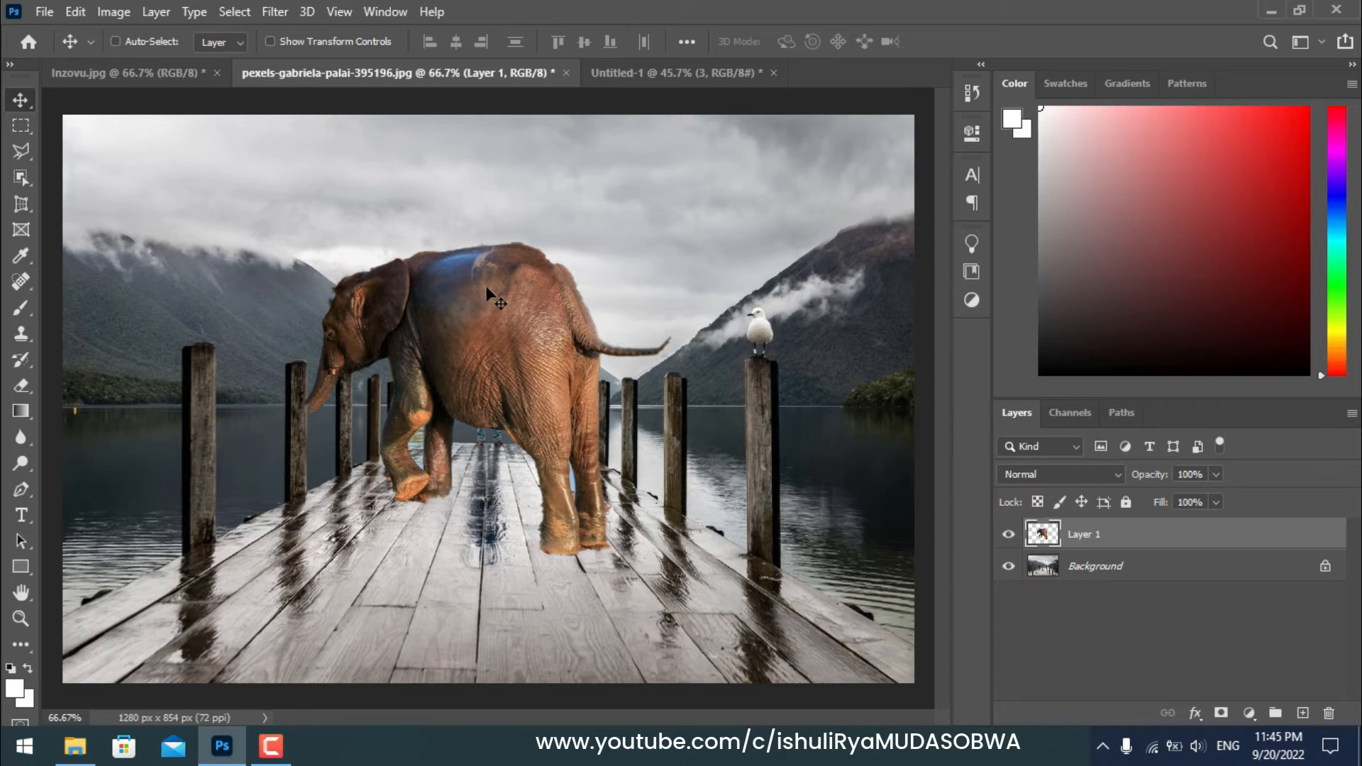
left_click_drag(485, 307, 700, 416)
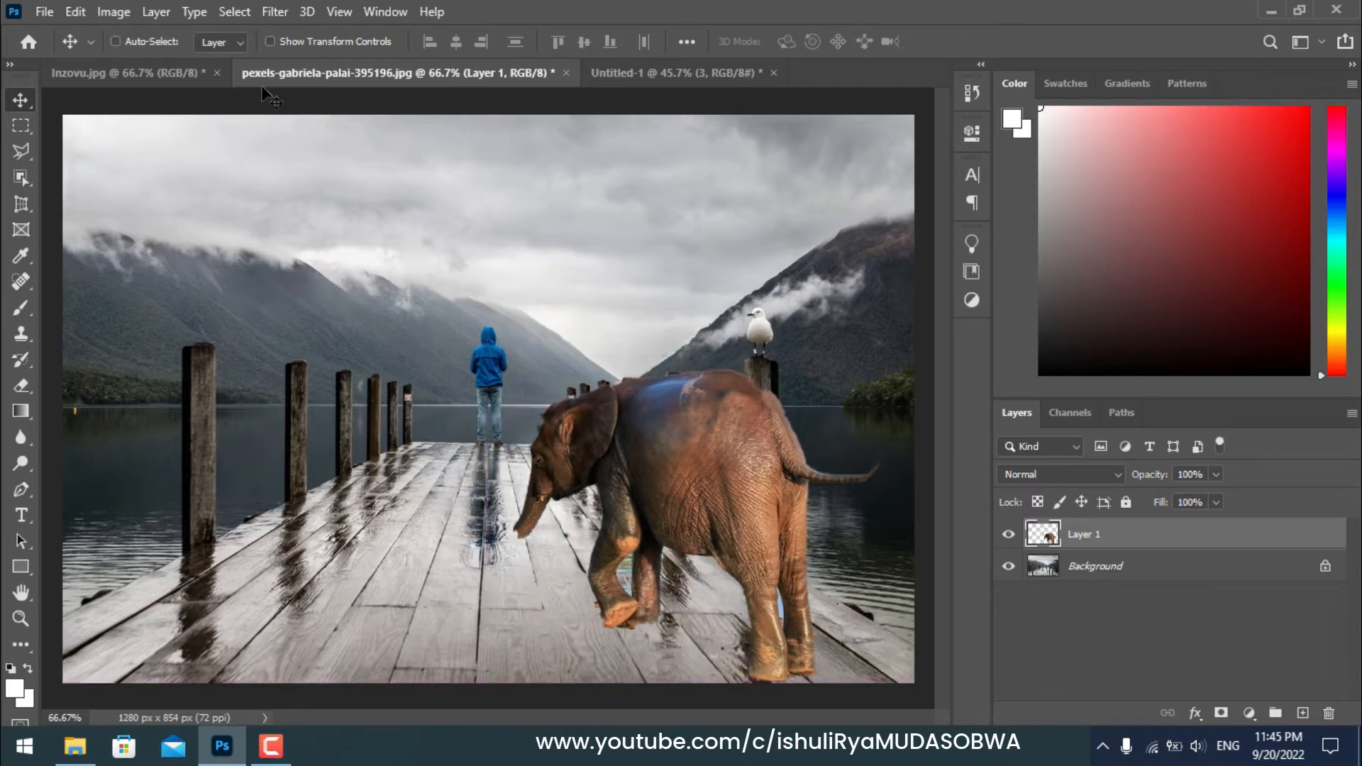
Step: Reposition the pasted elephant toward the centre of the pier
left_click(167, 72)
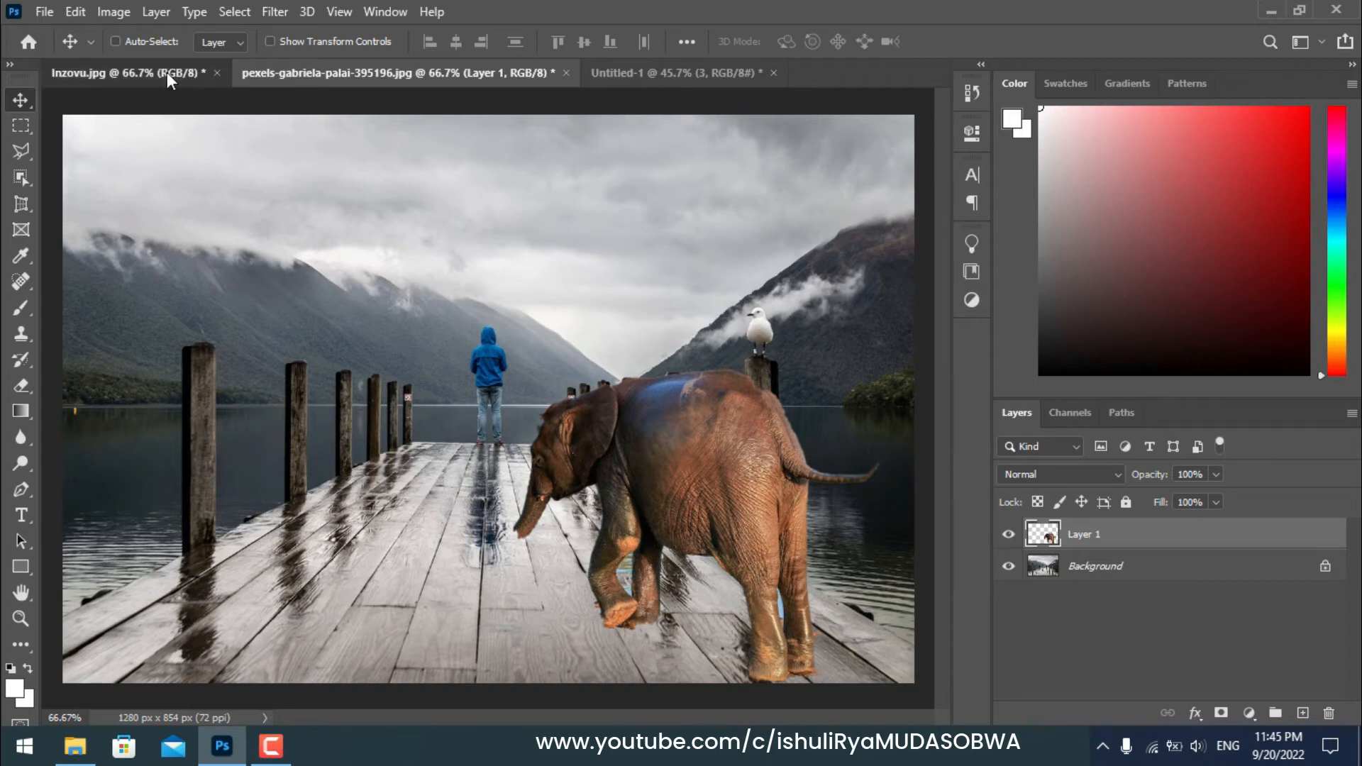
left_click(424, 74)
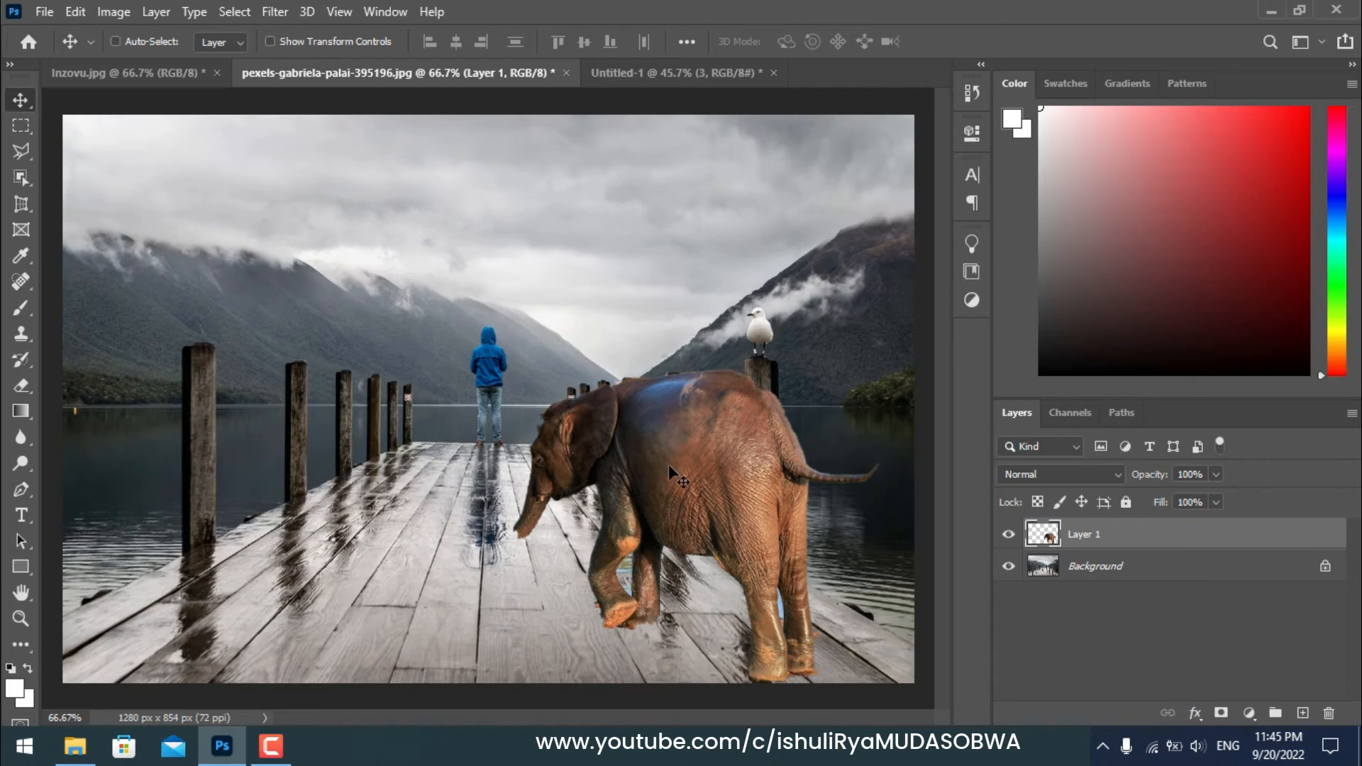
left_click_drag(690, 463, 638, 474)
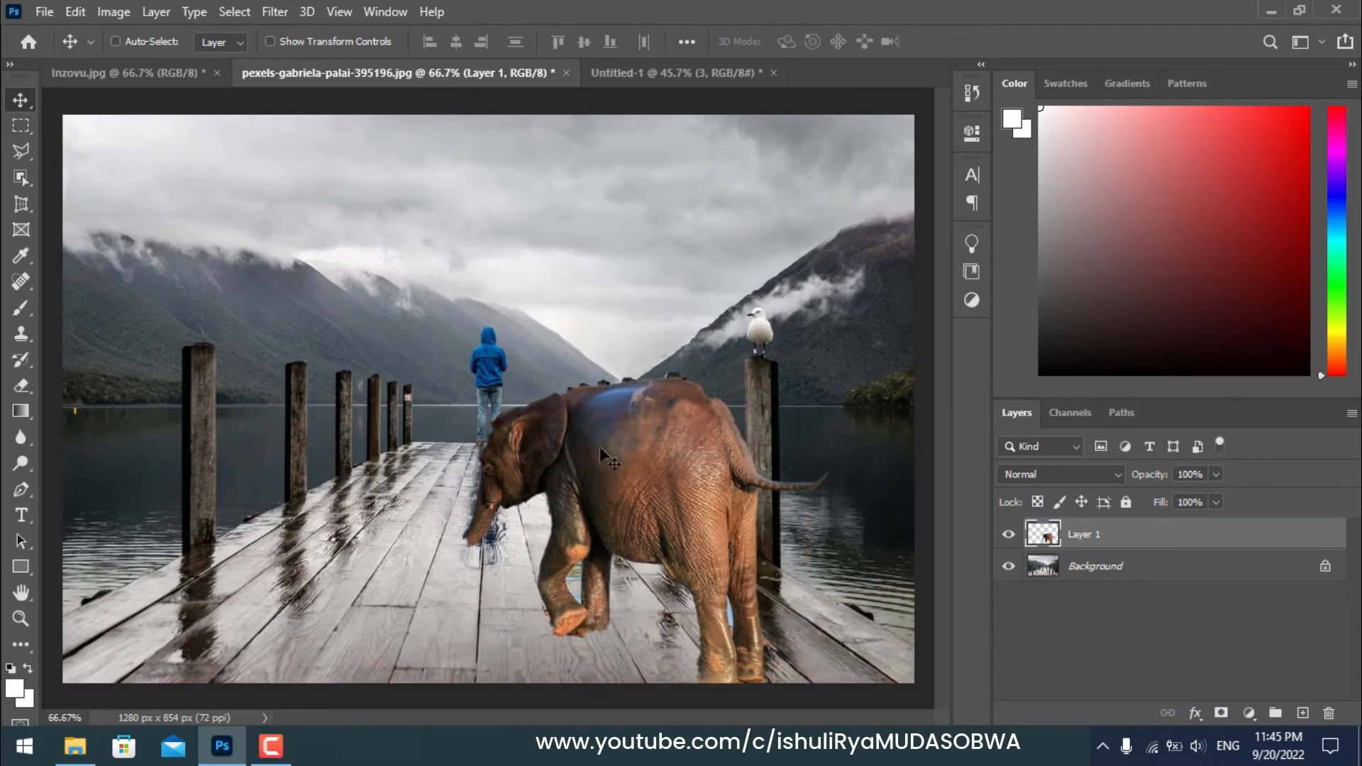
left_click_drag(597, 459, 644, 442)
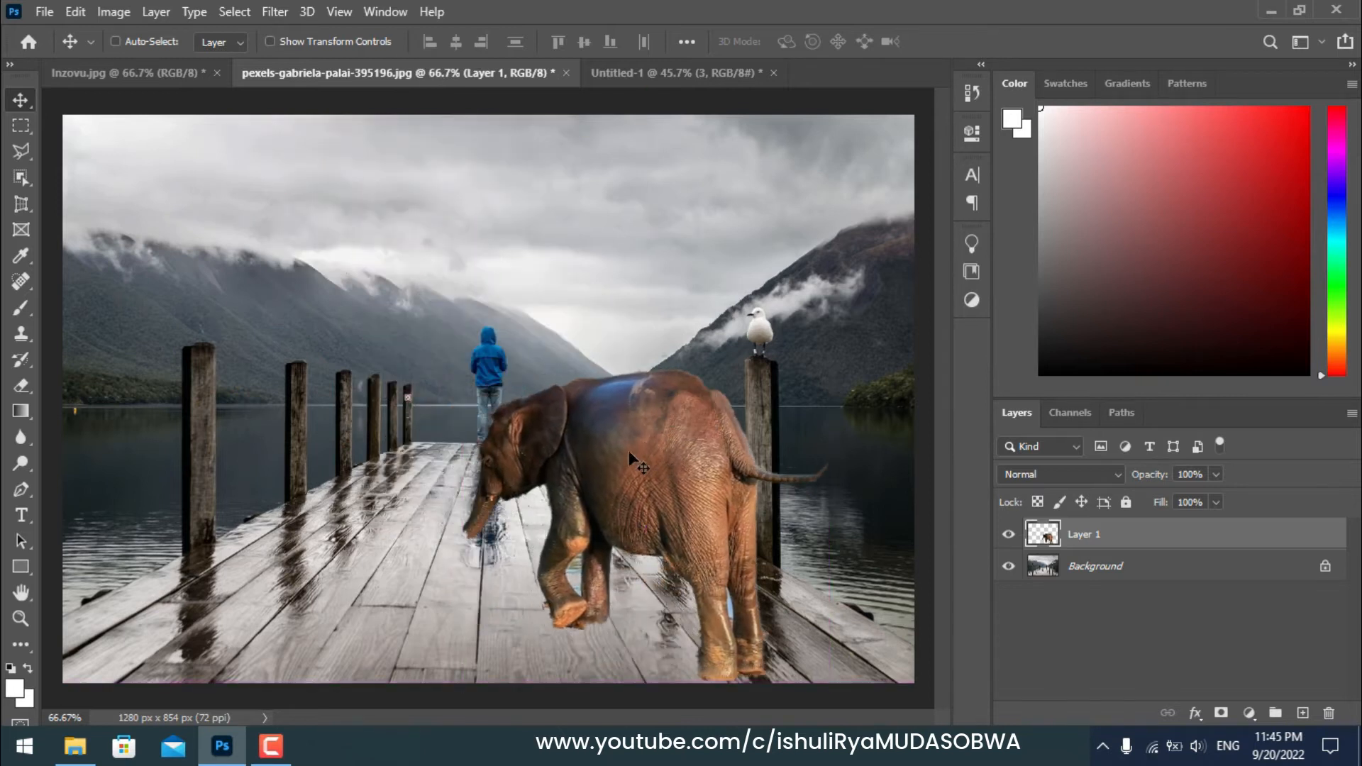
left_click_drag(562, 457, 596, 436)
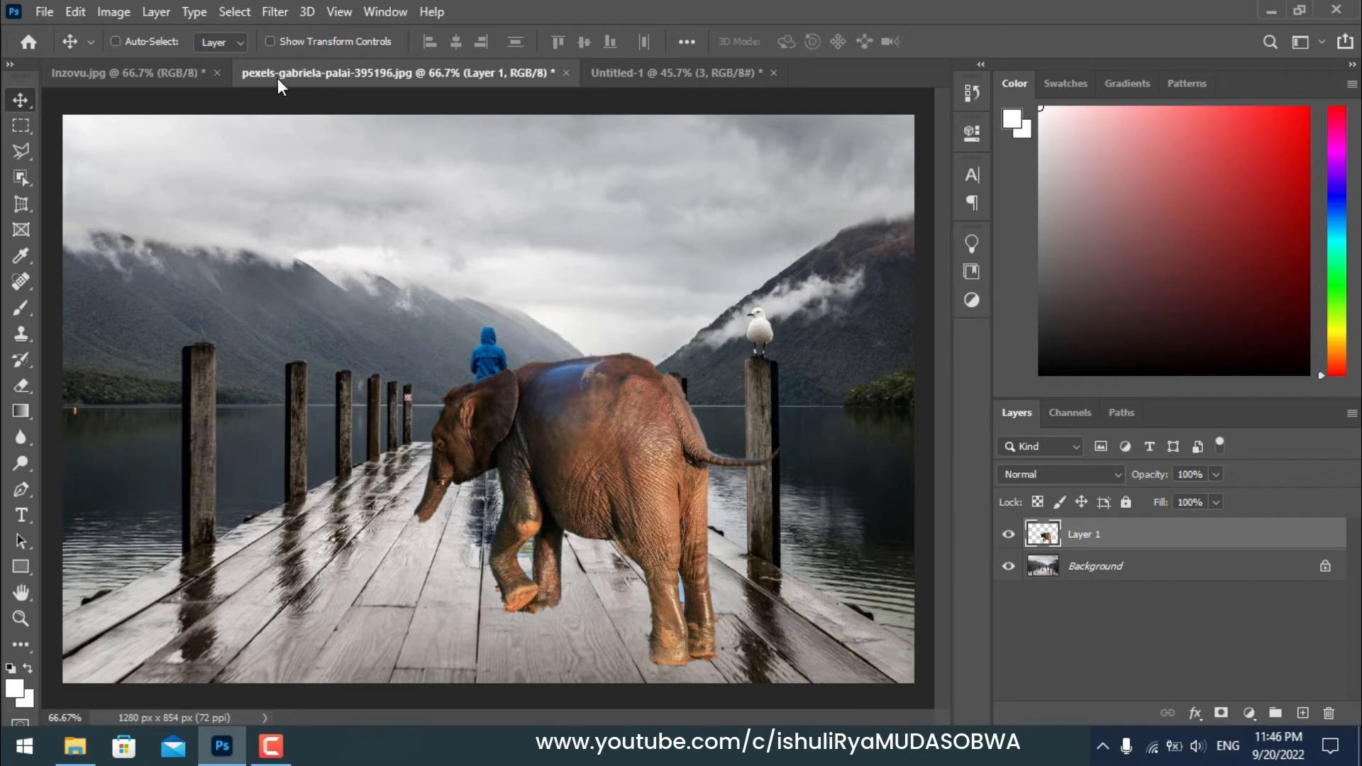
Step: Try scaling the elephant up with transform controls and bring it back to about its original size
left_click(269, 41)
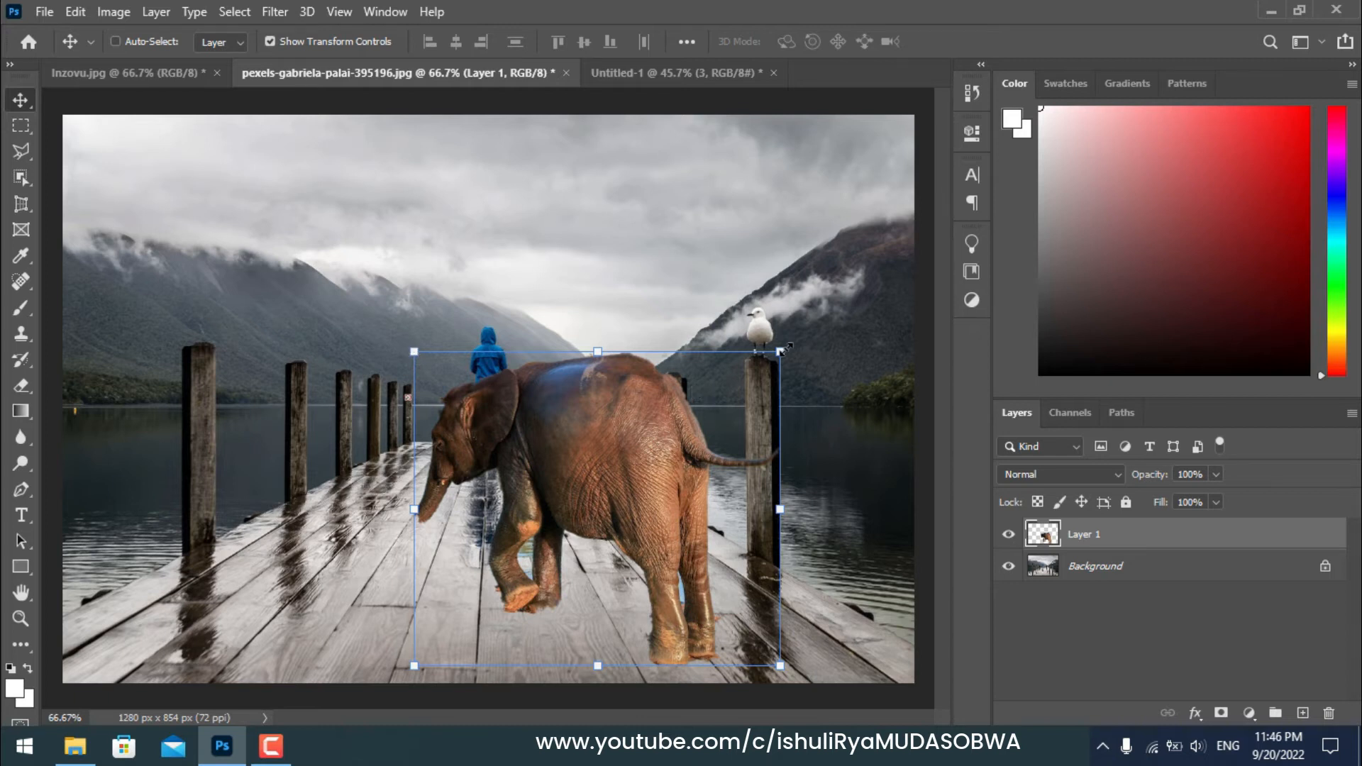
left_click_drag(414, 350, 656, 567)
left_click_drag(501, 510, 368, 312)
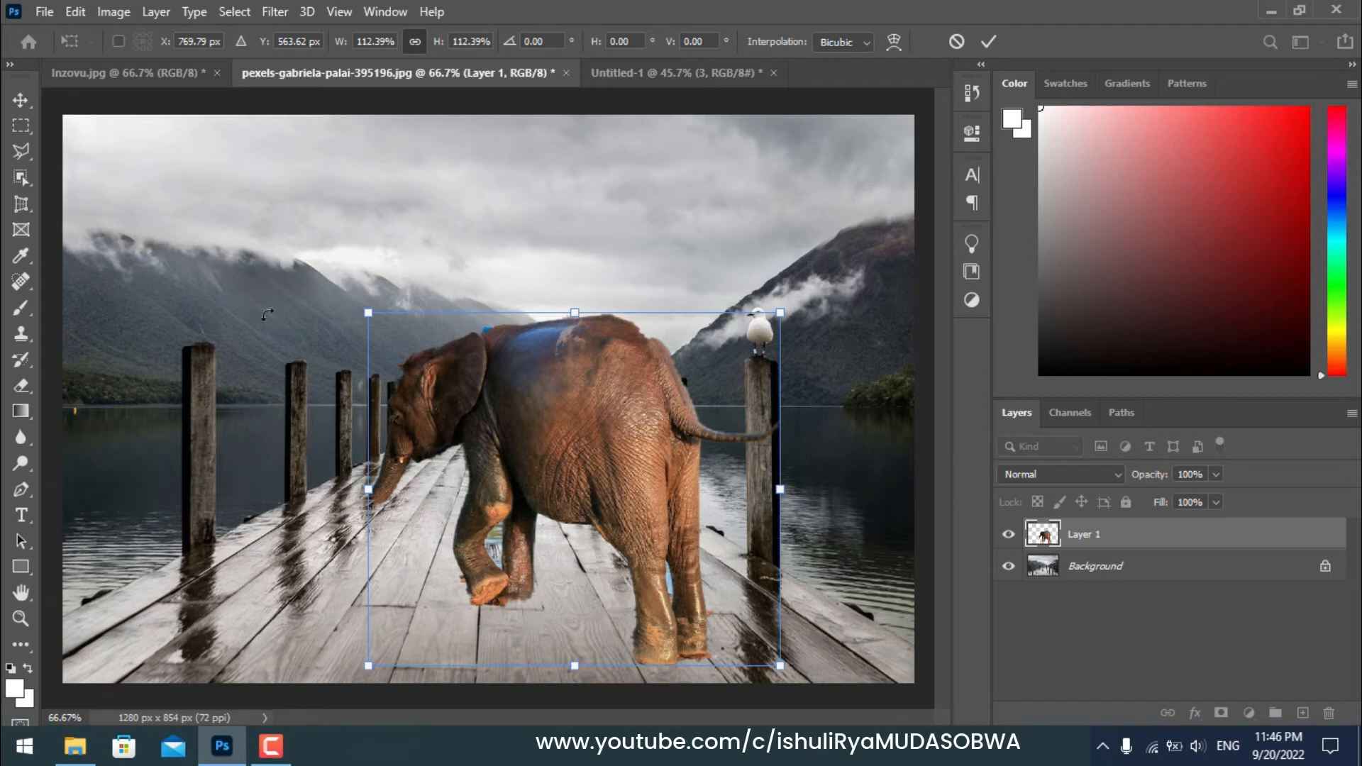
left_click_drag(368, 313, 399, 419)
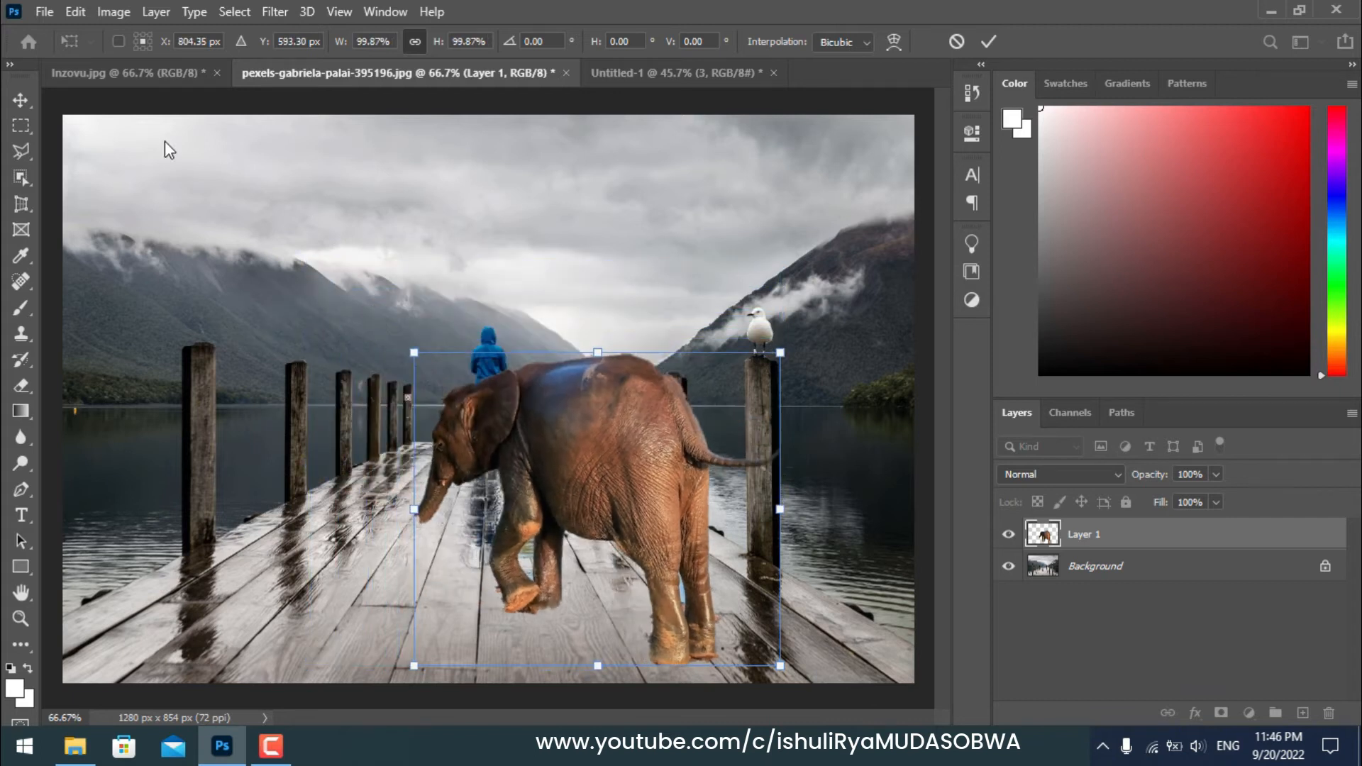
left_click(22, 100)
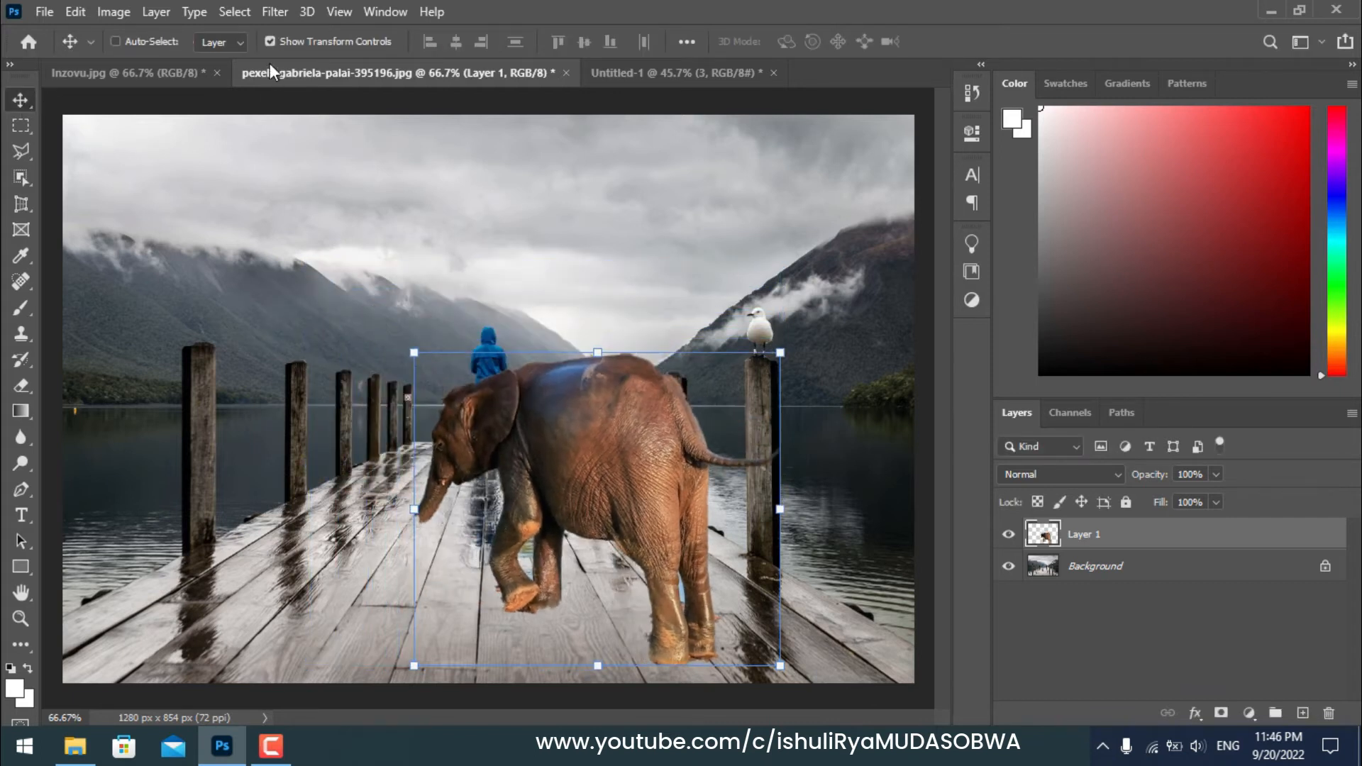
Step: Scale the elephant down with transform controls and move it to the front left of the pier
left_click(271, 41)
left_click(271, 41)
left_click_drag(398, 350, 482, 432)
left_click_drag(442, 380, 256, 309)
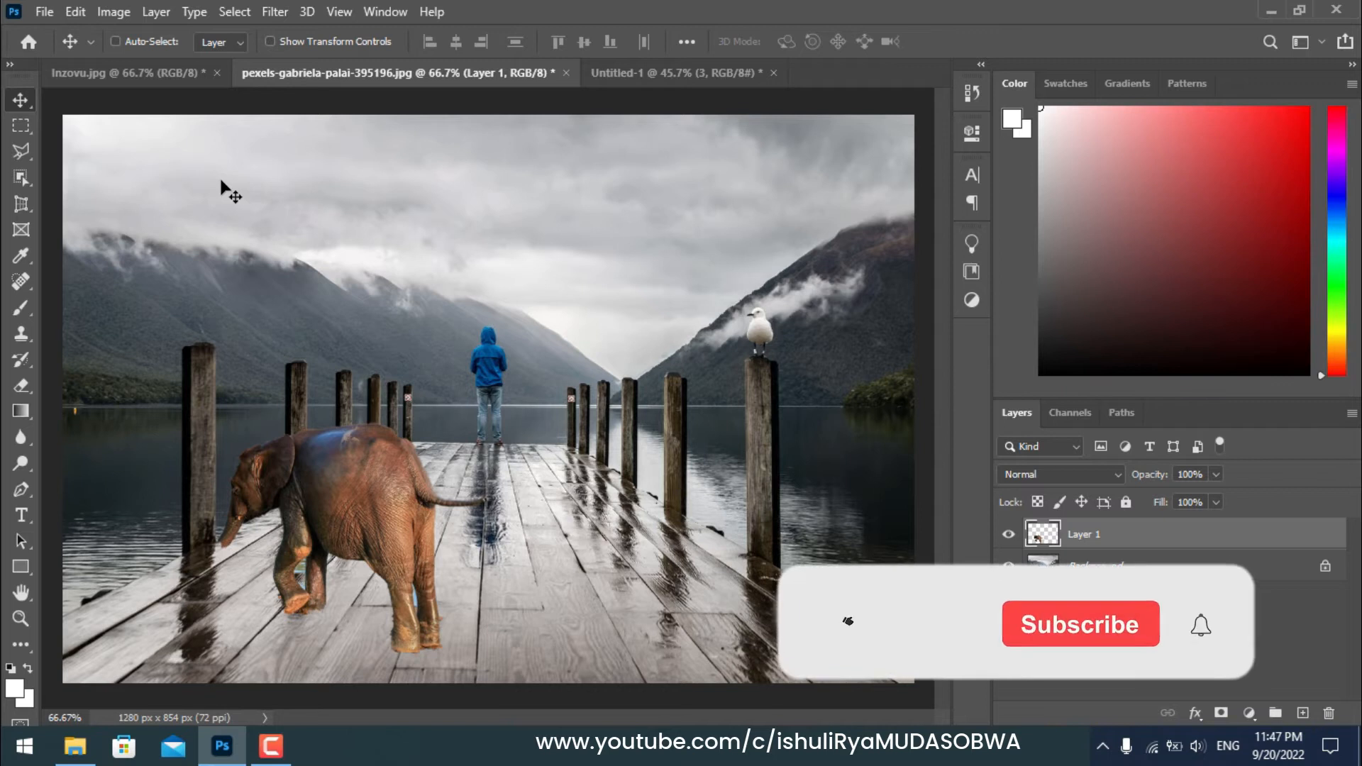
Step: Turn on Auto-Select, unlock the Background layer, and drag the pier photo slightly with the Move tool
left_click(115, 41)
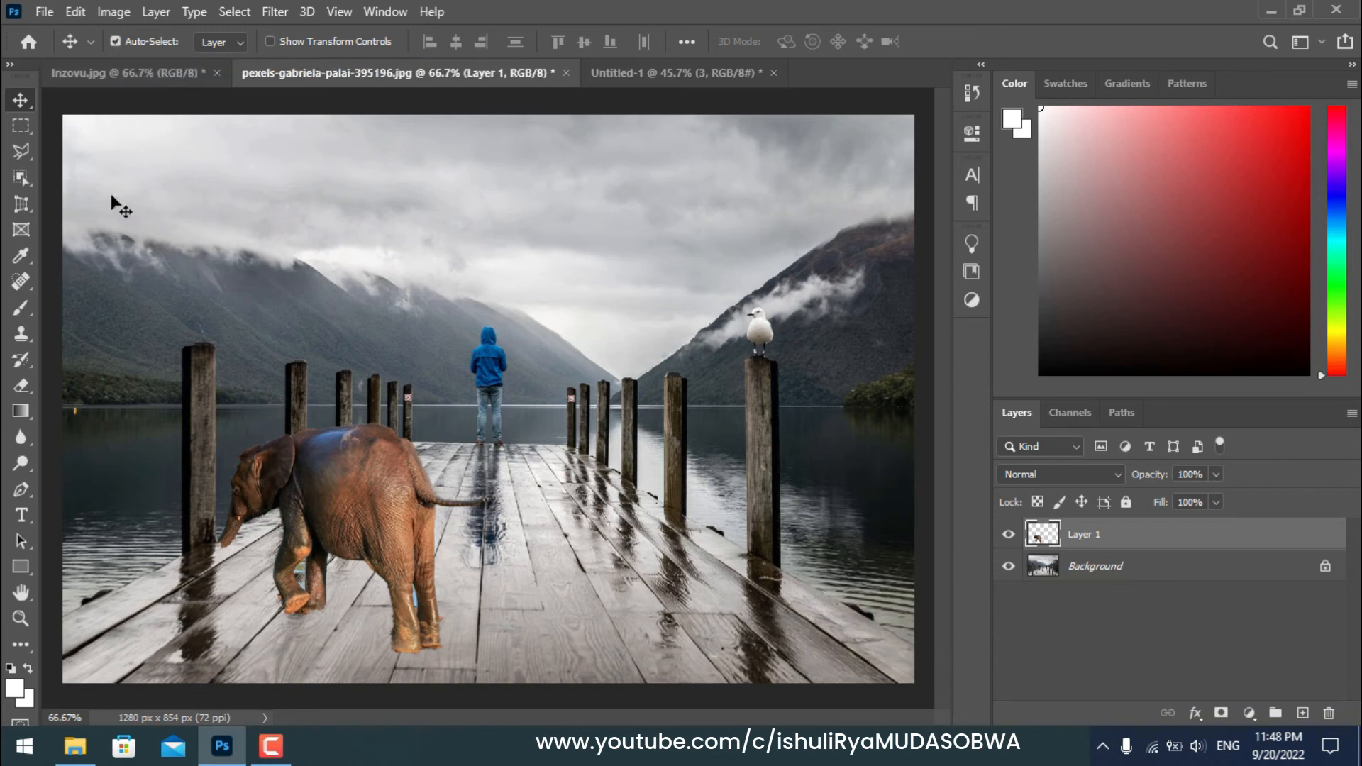
left_click(497, 348)
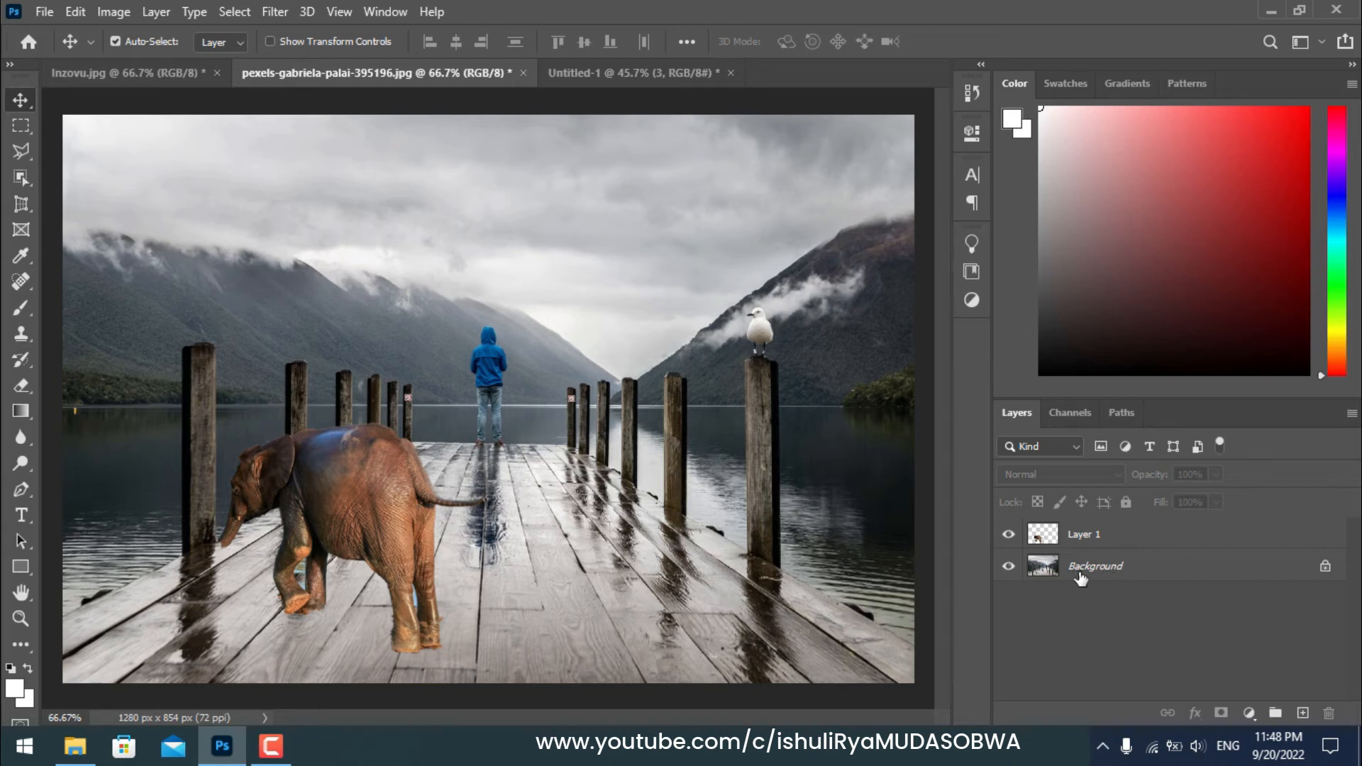
left_click(1325, 571)
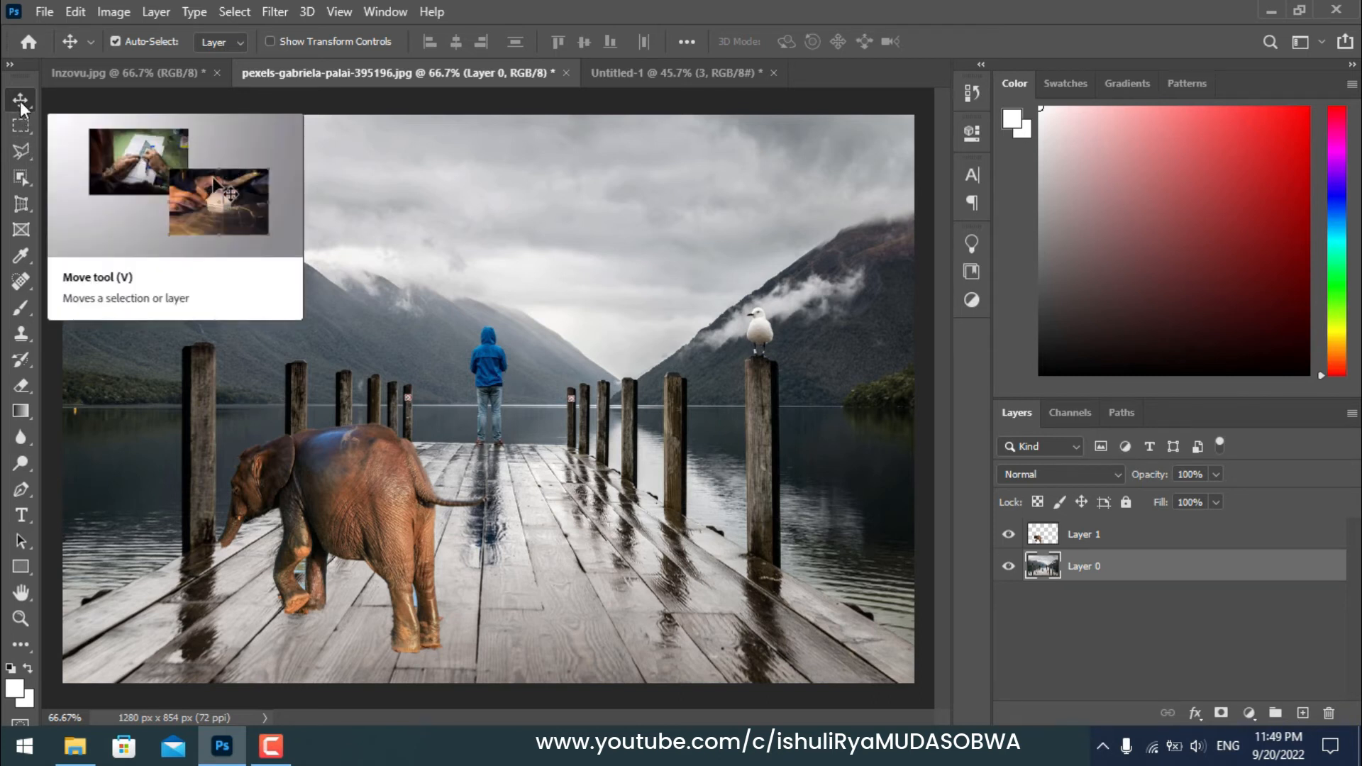
mouse_move(504, 358)
left_mouse_down()
mouse_move(545, 364)
mouse_move(403, 403)
mouse_move(677, 410)
mouse_move(649, 418)
mouse_move(525, 369)
left_mouse_up()
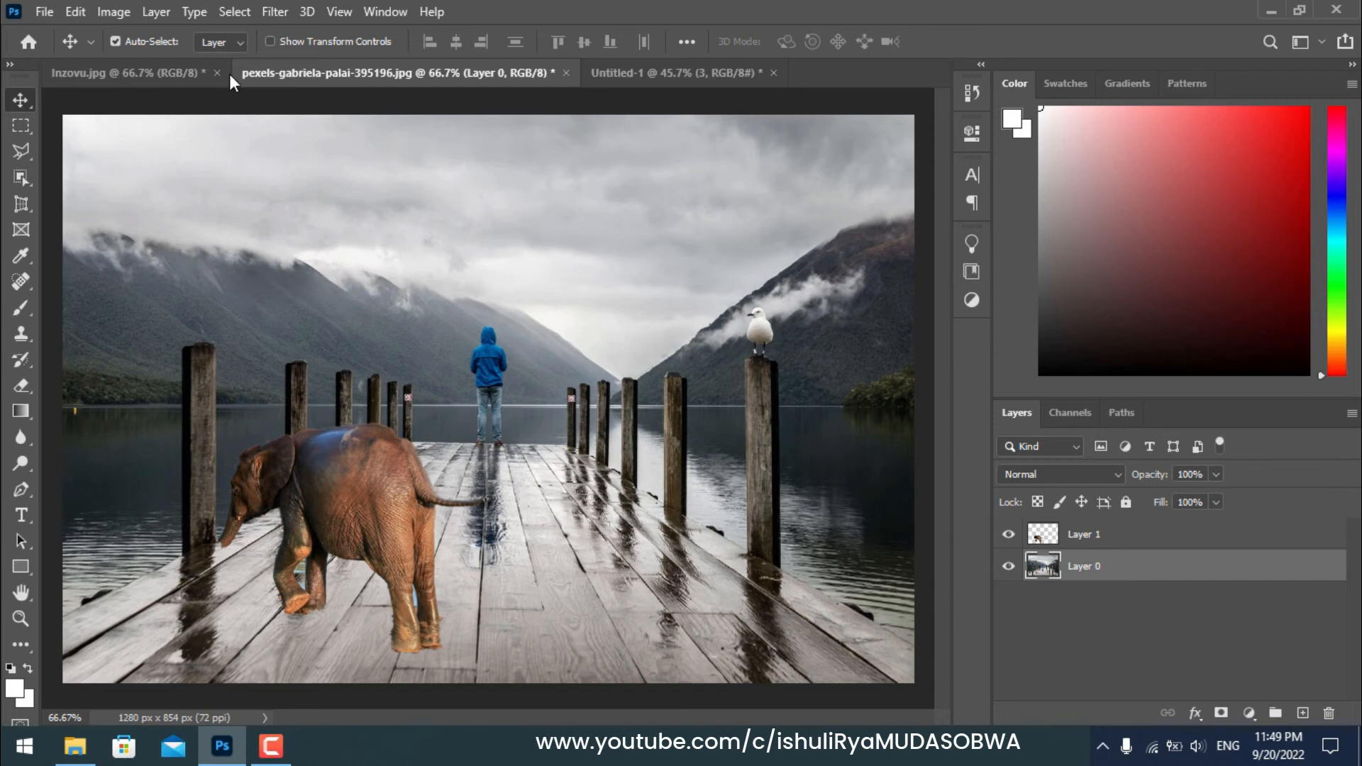
Step: Select the elephant layer on the canvas, show transform controls, and move the elephant right toward the pier's centre
left_click(357, 484)
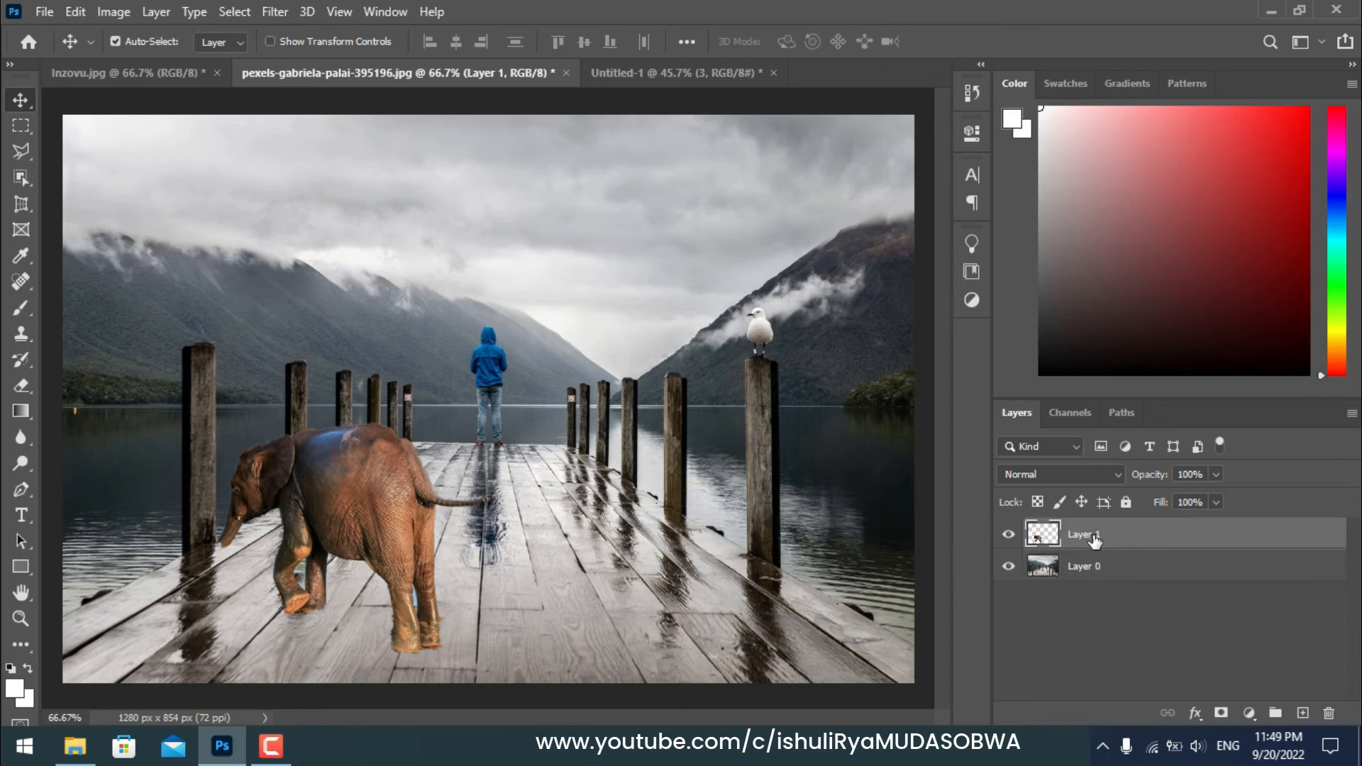
left_click(272, 40)
left_click_drag(218, 422, 305, 445)
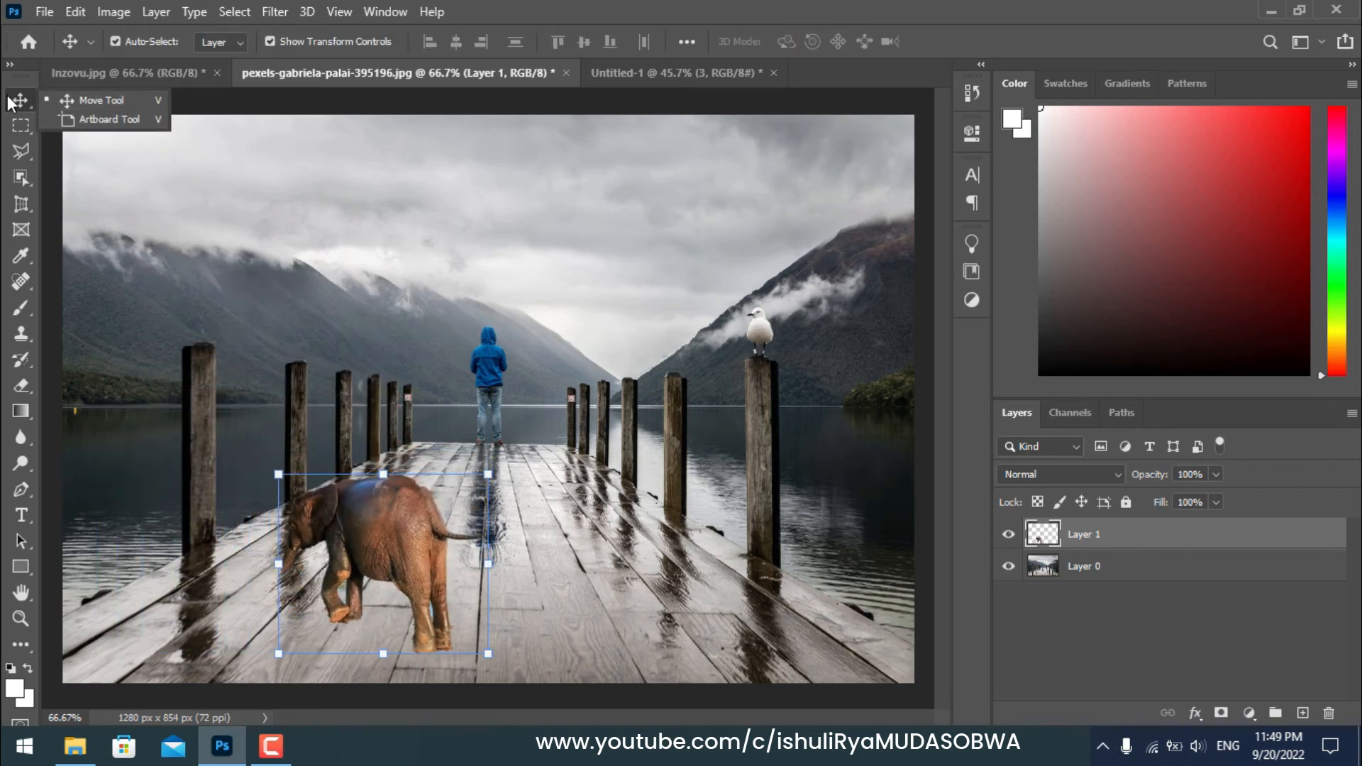
Step: Switch to the Untitled-1 numbers document and turn off Show Transform Controls and Auto-Select
left_click(8, 97)
left_click(653, 74)
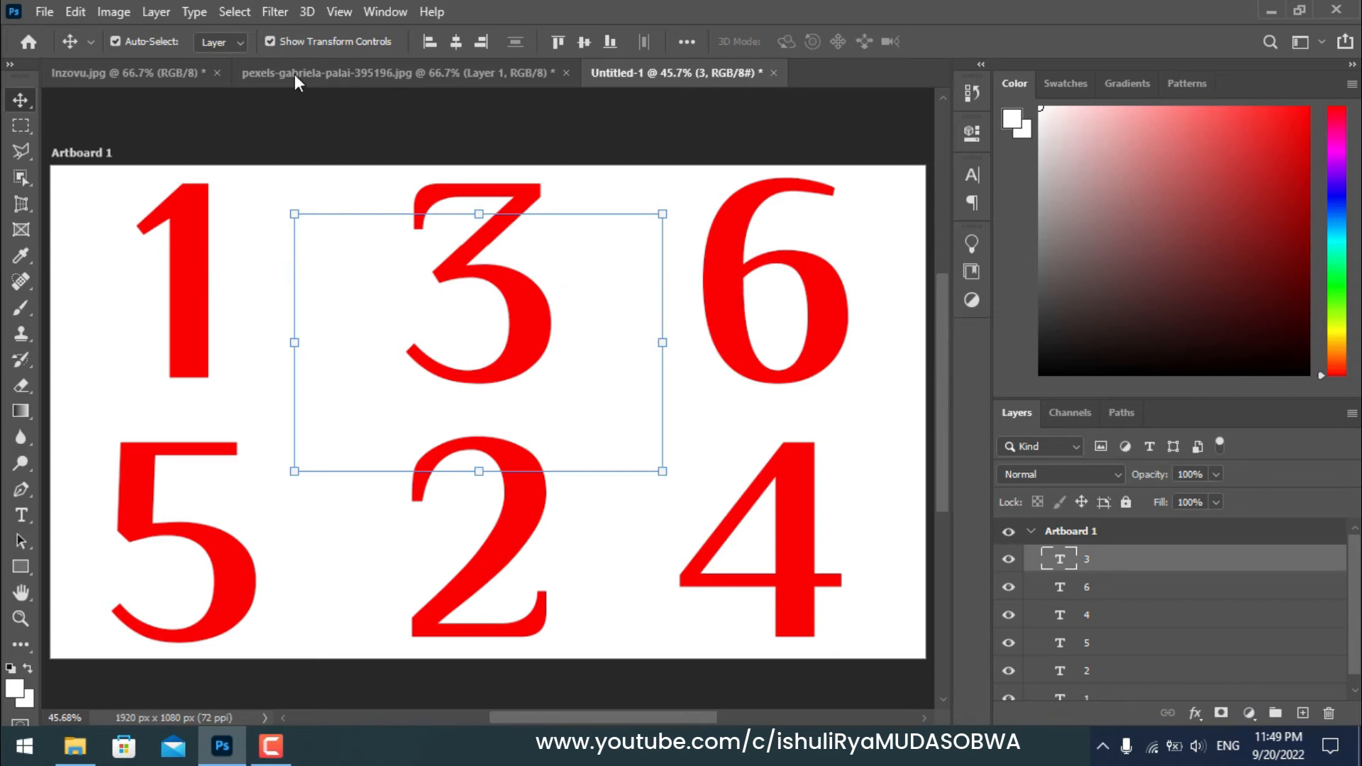
left_click(269, 41)
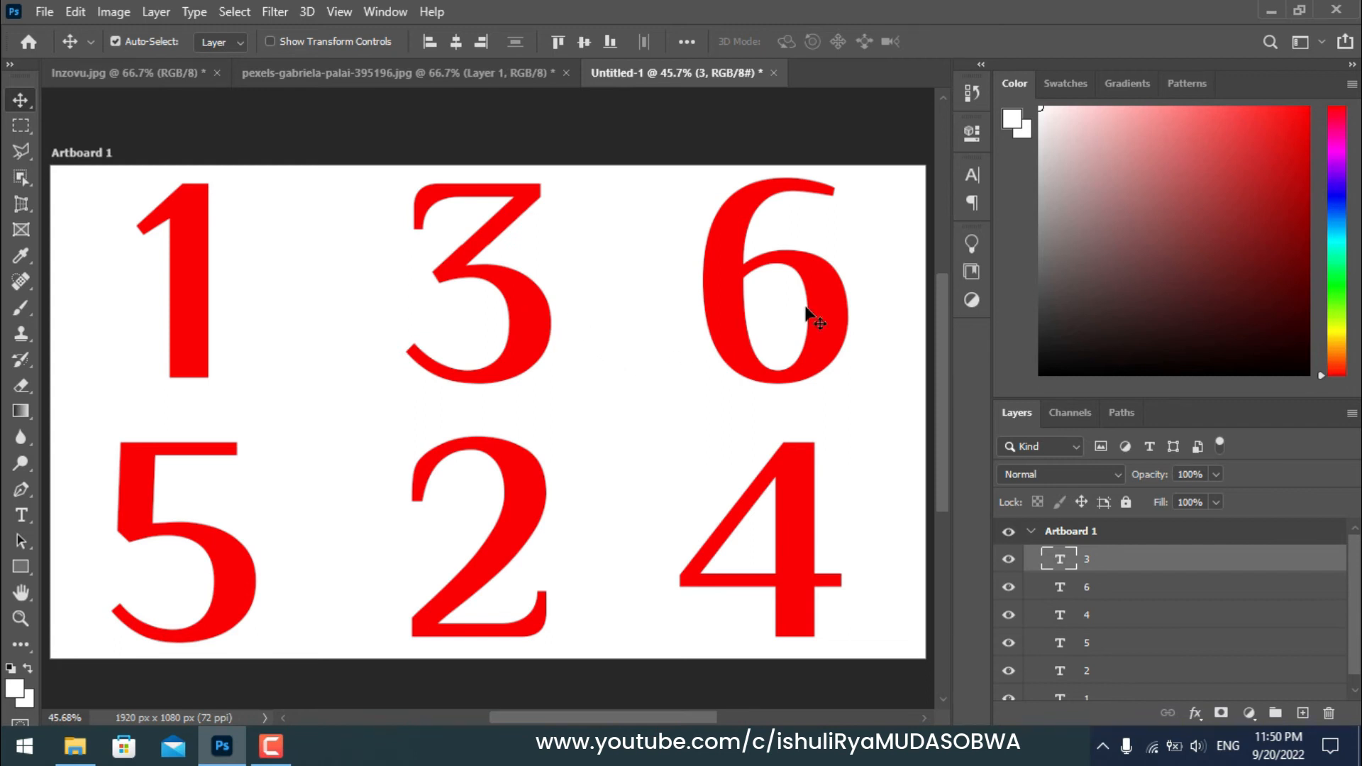
left_click(115, 41)
scroll(1357, 571, "down", 1)
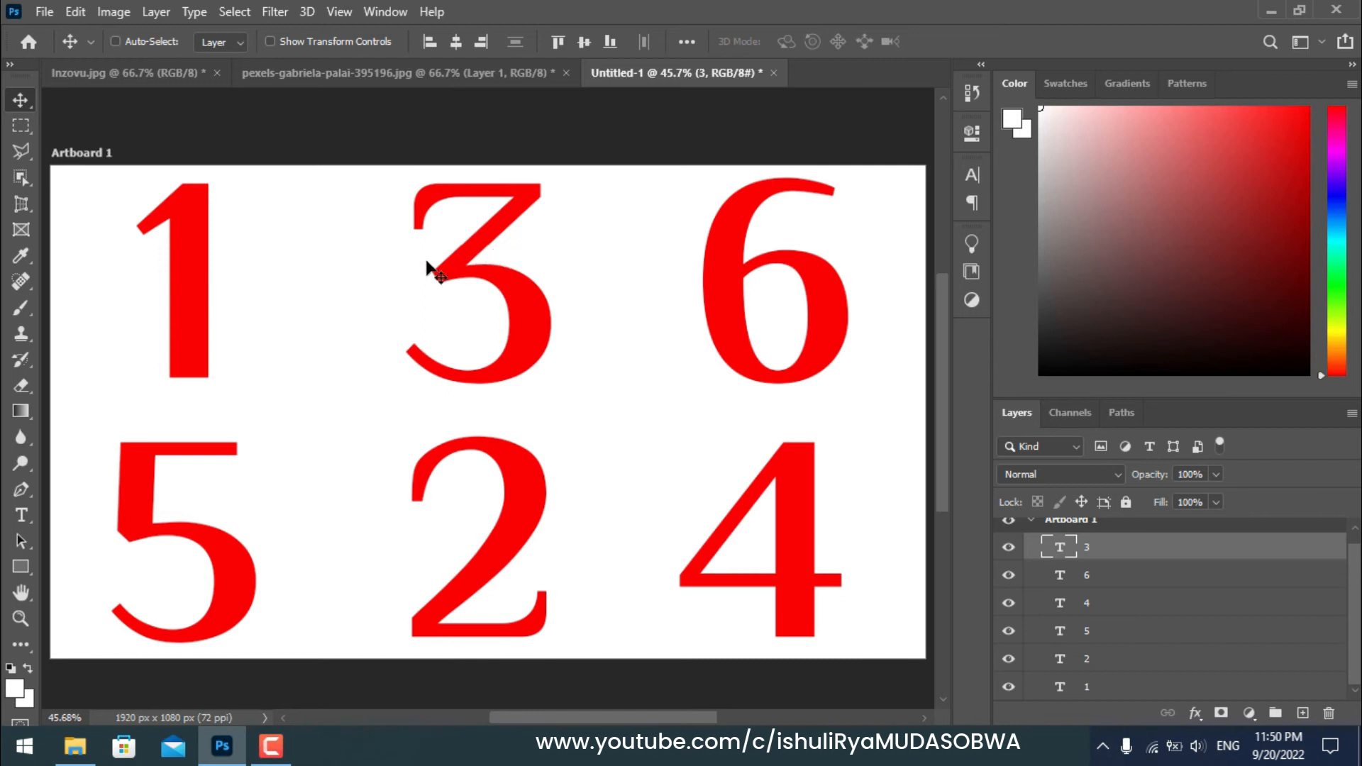
Step: Turn Auto-Select back on and pick the 1 and then the 3 text layers by clicking them on the artboard
left_click(115, 41)
left_click(183, 230)
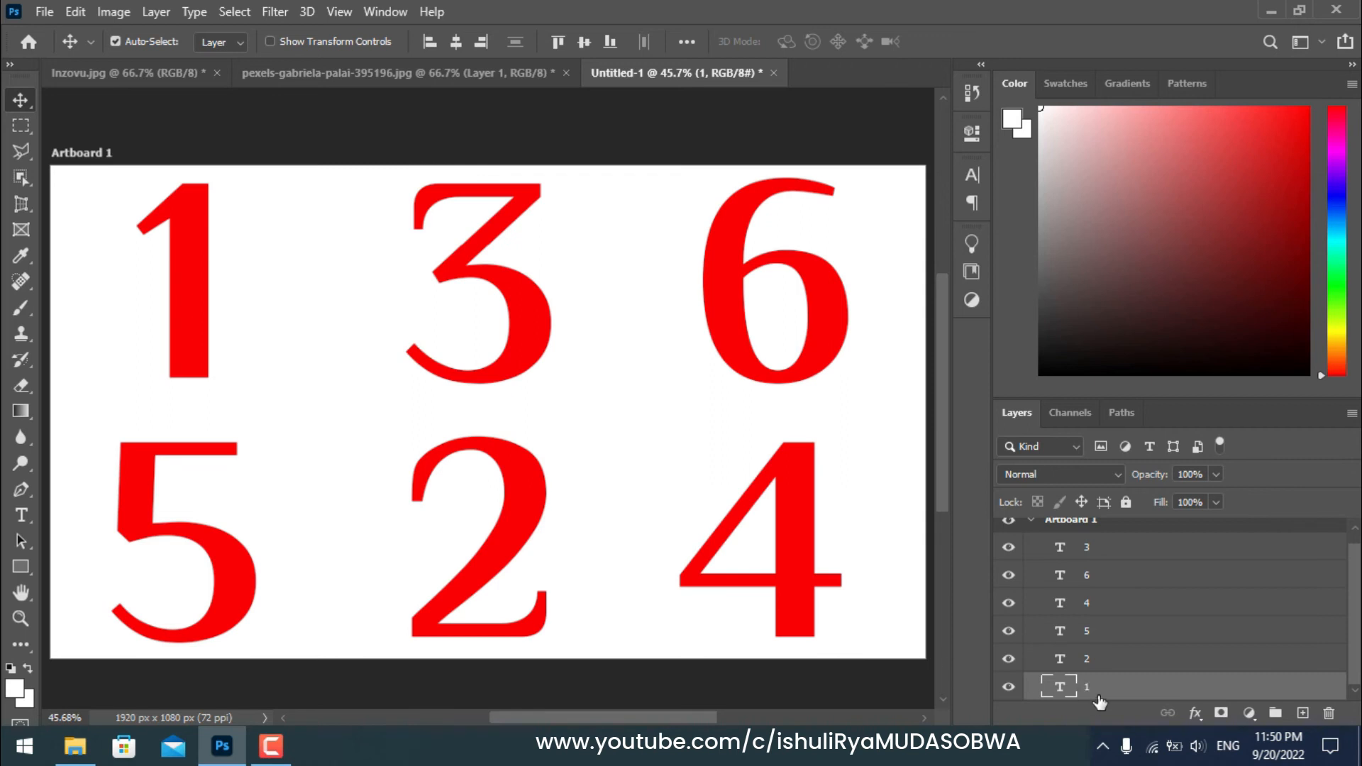
left_click(518, 311)
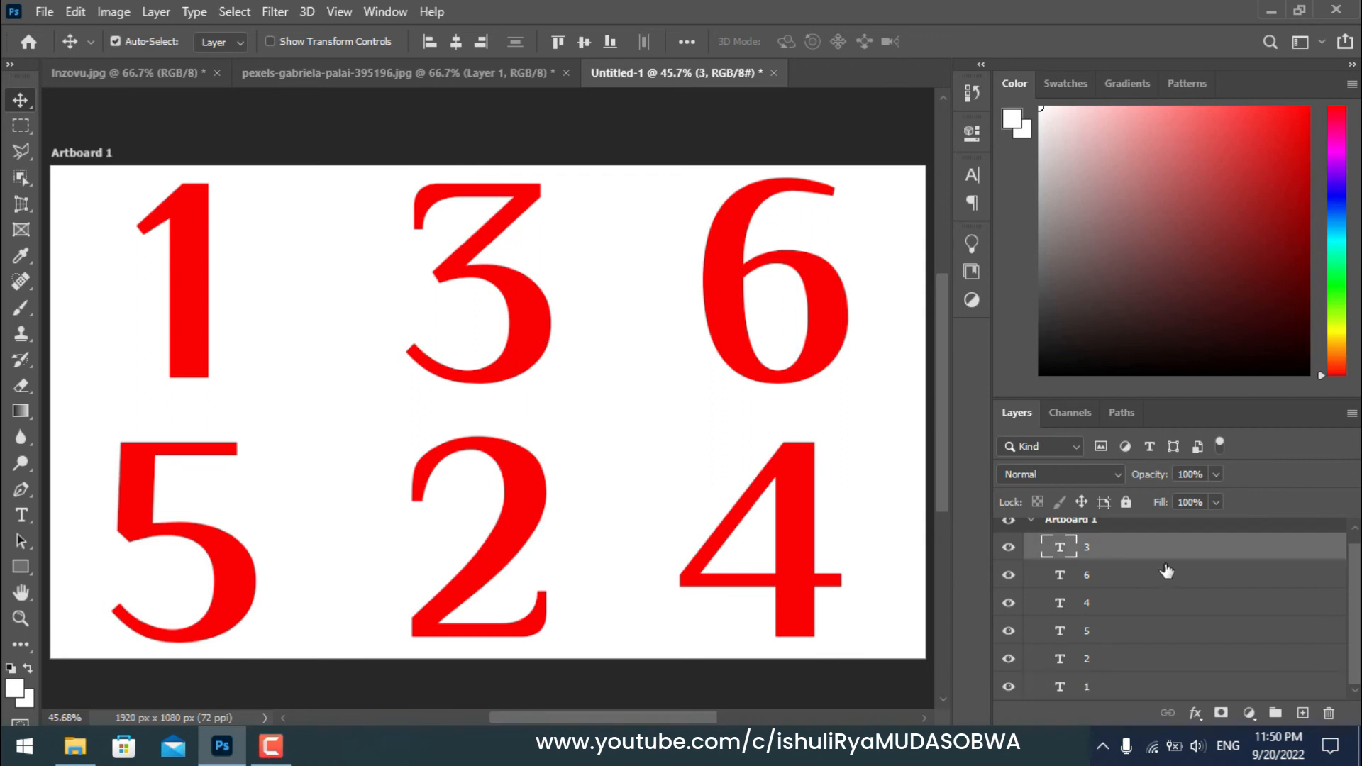
Step: Pick the 6 and 5 layers on the artboard, then move the 2 up into the top row's middle spot
left_click(721, 249)
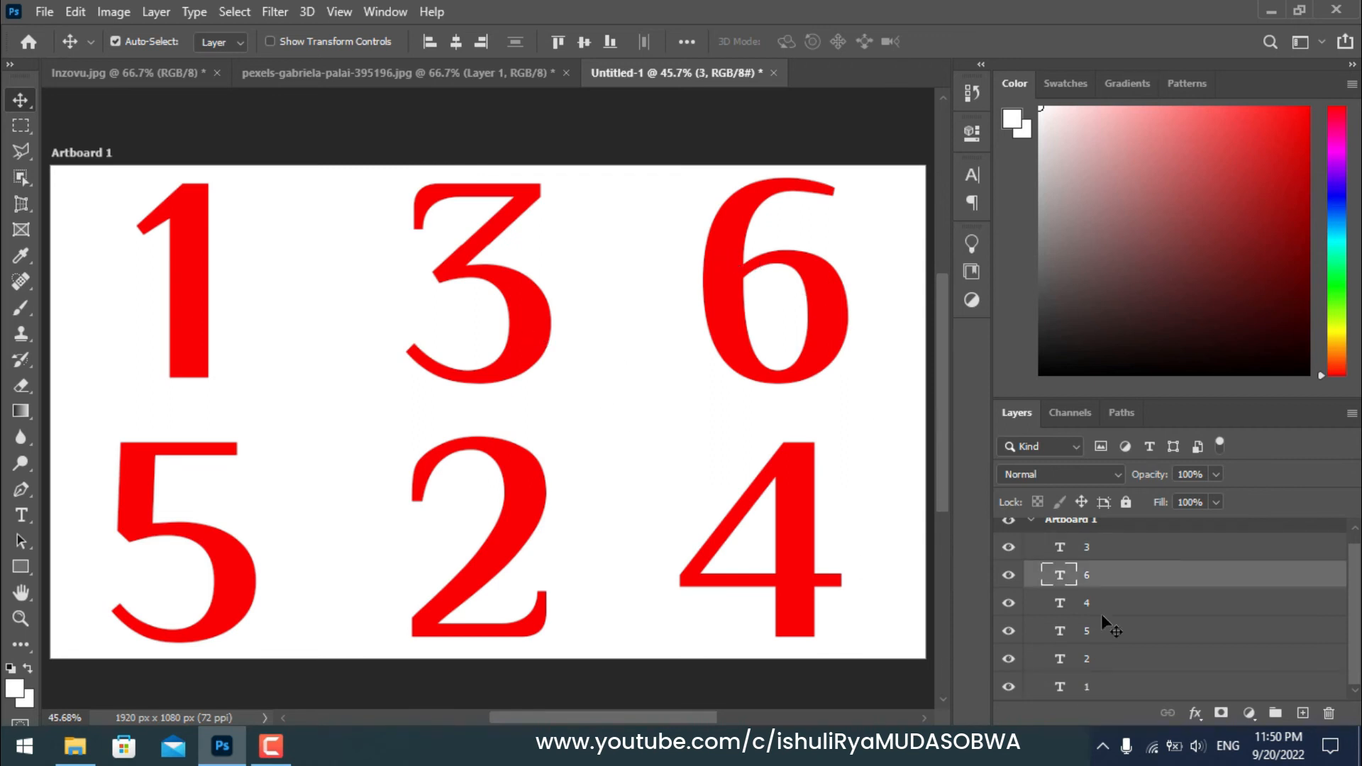
left_click(249, 576)
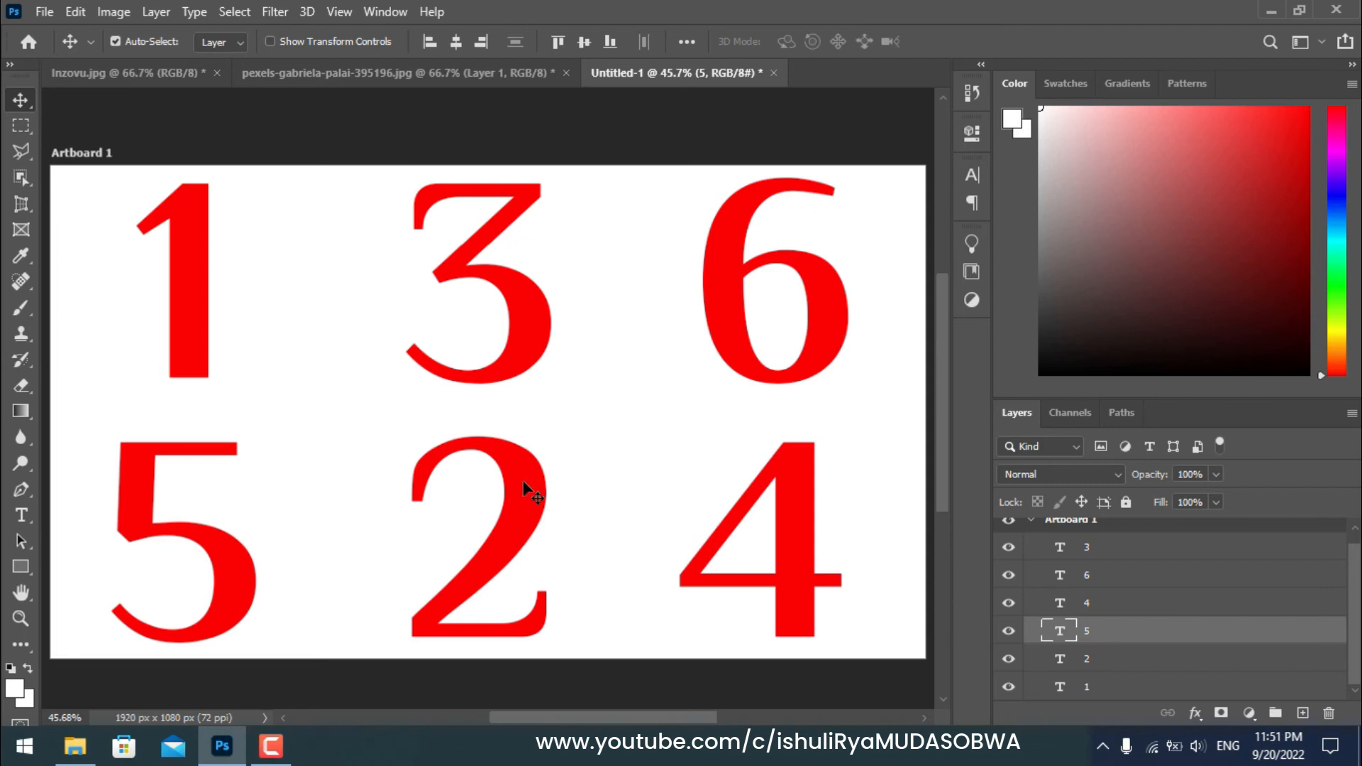
left_click_drag(524, 481, 457, 235)
left_click_drag(483, 223, 486, 219)
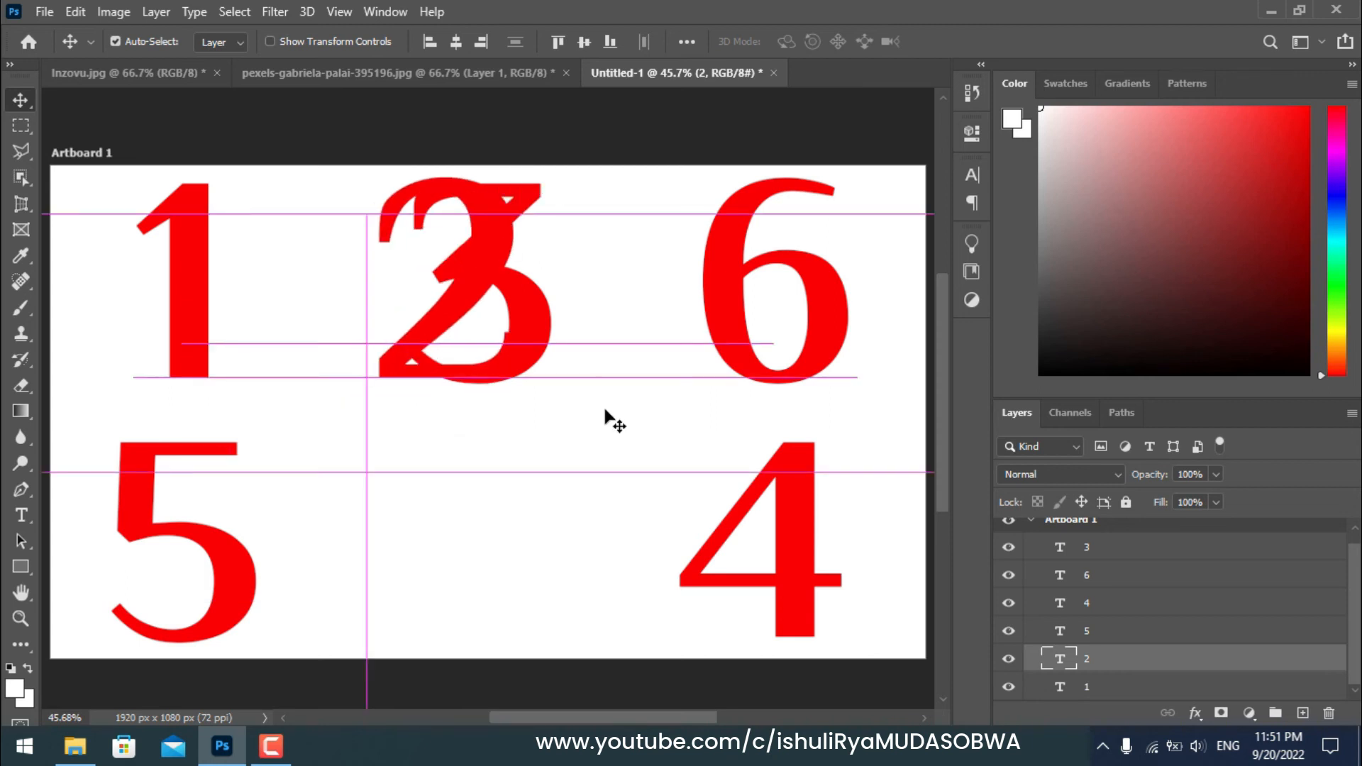
Step: Move the 3 into the top-right spot and the 6 down into the bottom-right spot
left_click(539, 309)
left_click_drag(531, 306, 870, 311)
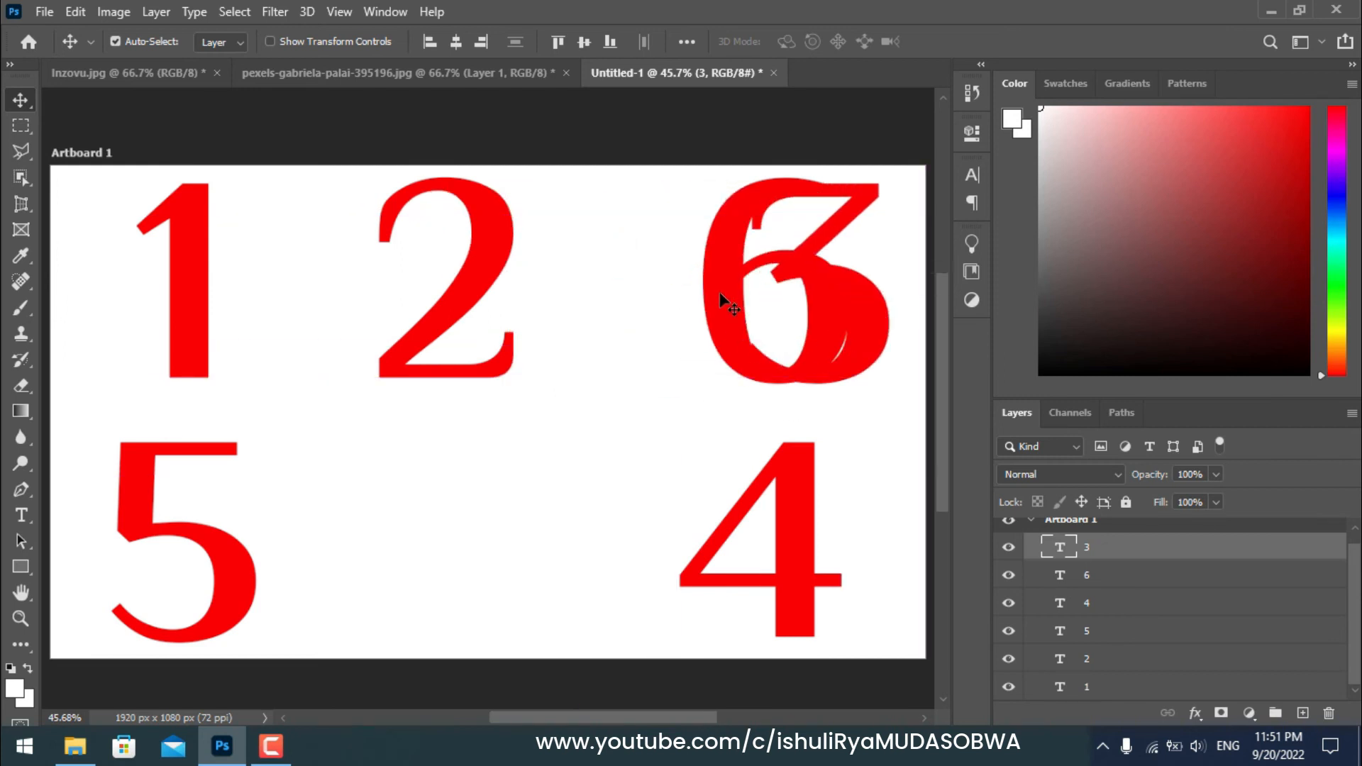
left_click_drag(725, 282, 157, 528)
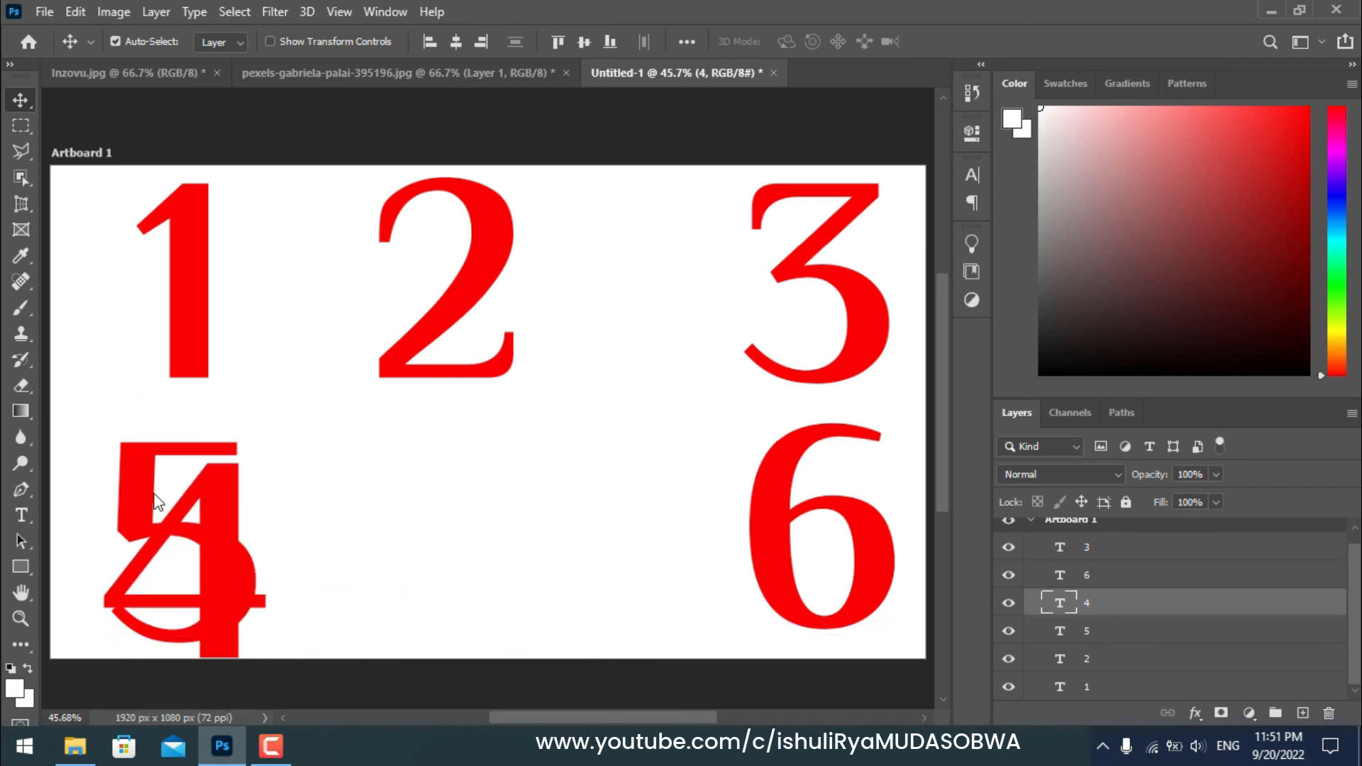
Step: Move the 5 to the bottom-middle spot and the 4 into the bottom-left spot so the numbers read 1 to 6
left_click_drag(135, 467, 481, 462)
left_click(134, 462)
left_click(295, 496)
left_click_drag(296, 496, 199, 467)
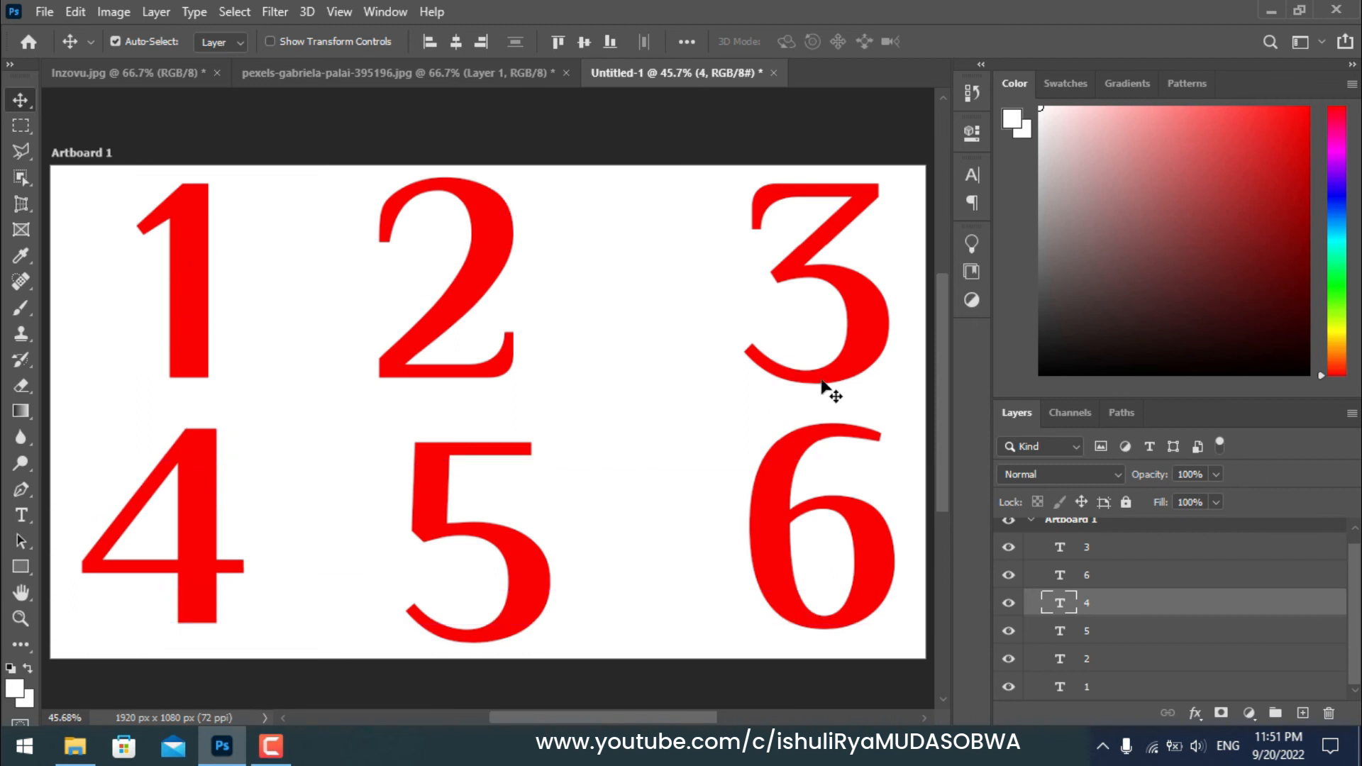